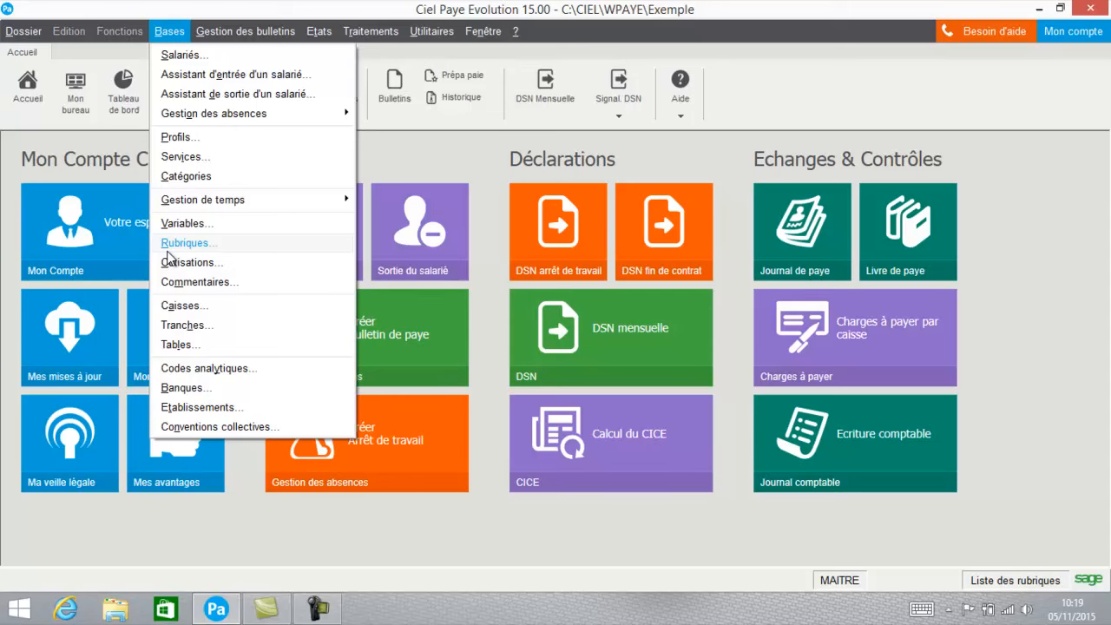
Open the list of pay items (Rubriques) and browse its entries
{"action": "left_click", "coordinate": [169, 247]}
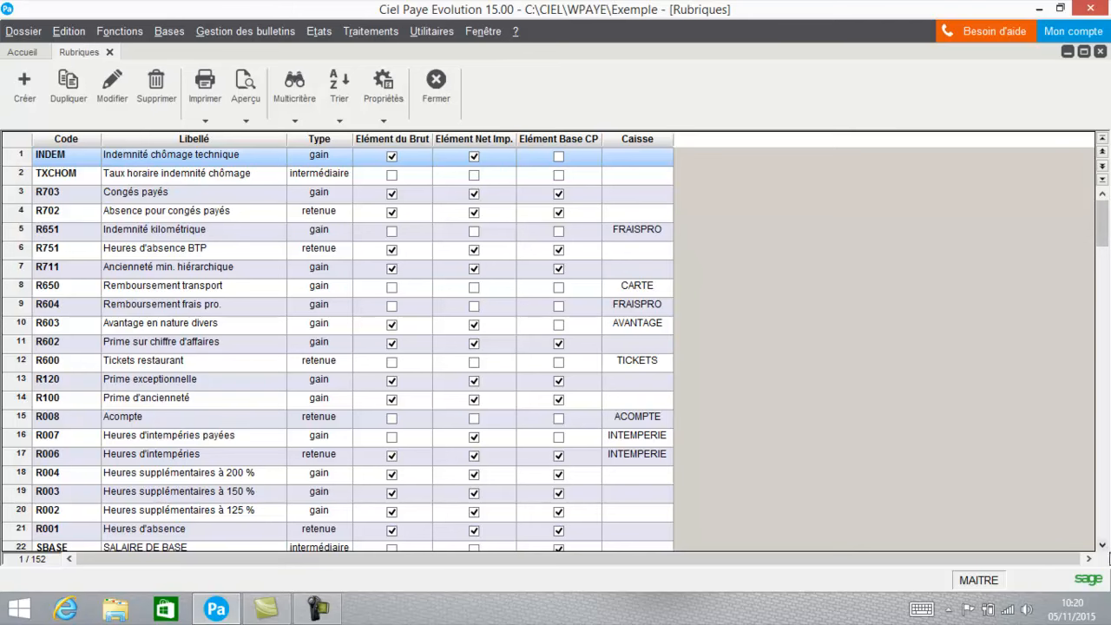
{"action": "left_click_drag", "start_coordinate": [1101, 549], "coordinate": [1103, 549]}
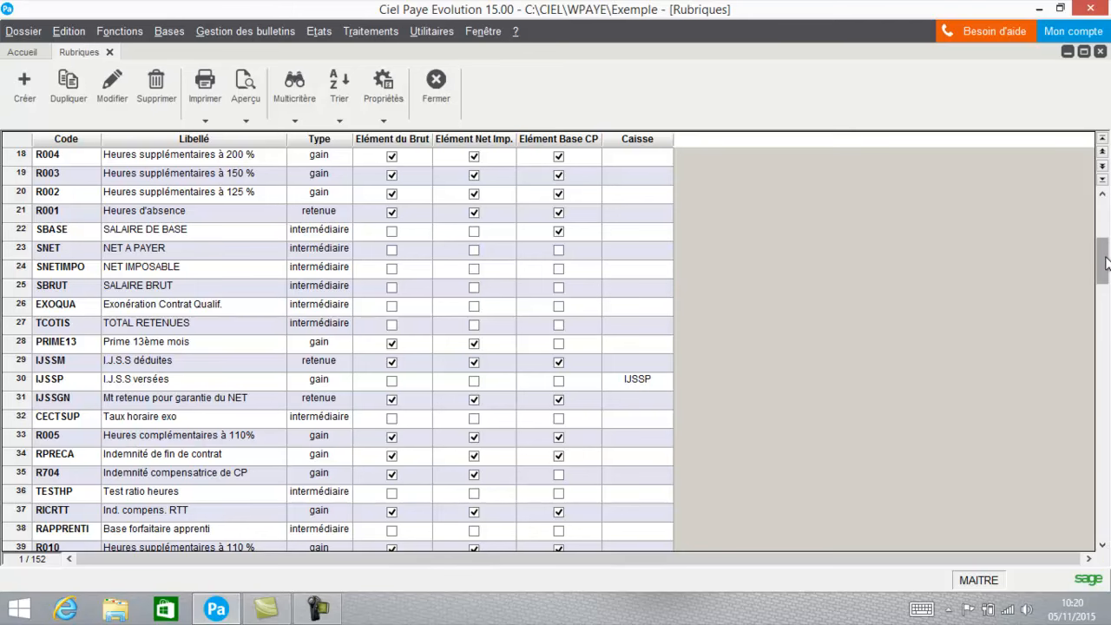
{"action": "left_click_drag", "start_coordinate": [1103, 256], "coordinate": [1103, 213]}
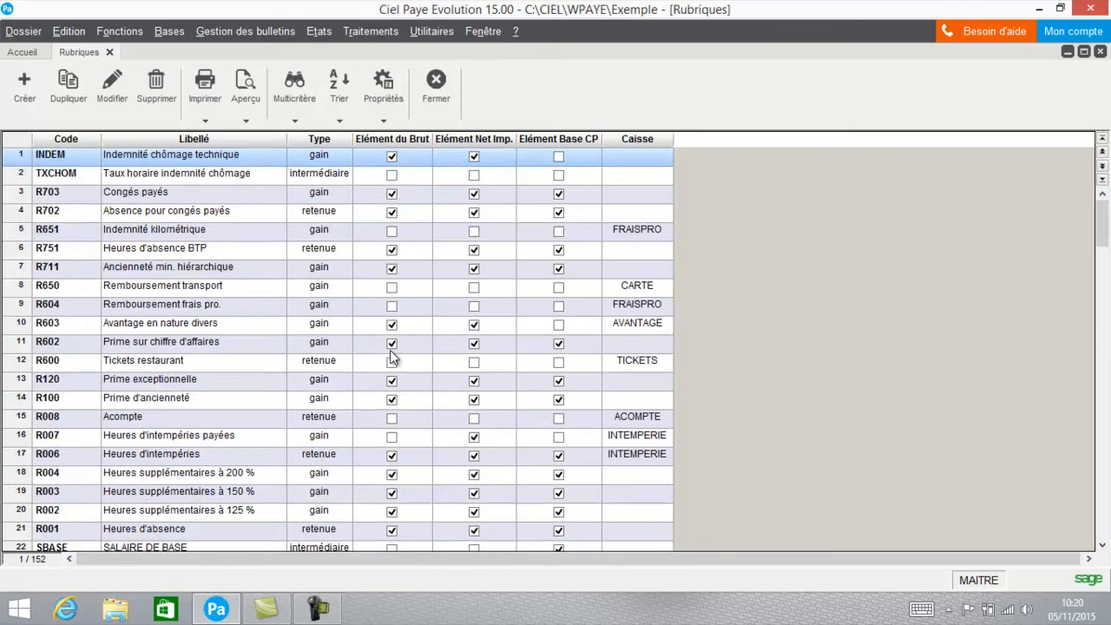
Review the DADS parameters and the Prise en compte options of a blank new pay item, and discard it
{"action": "left_click", "coordinate": [24, 87]}
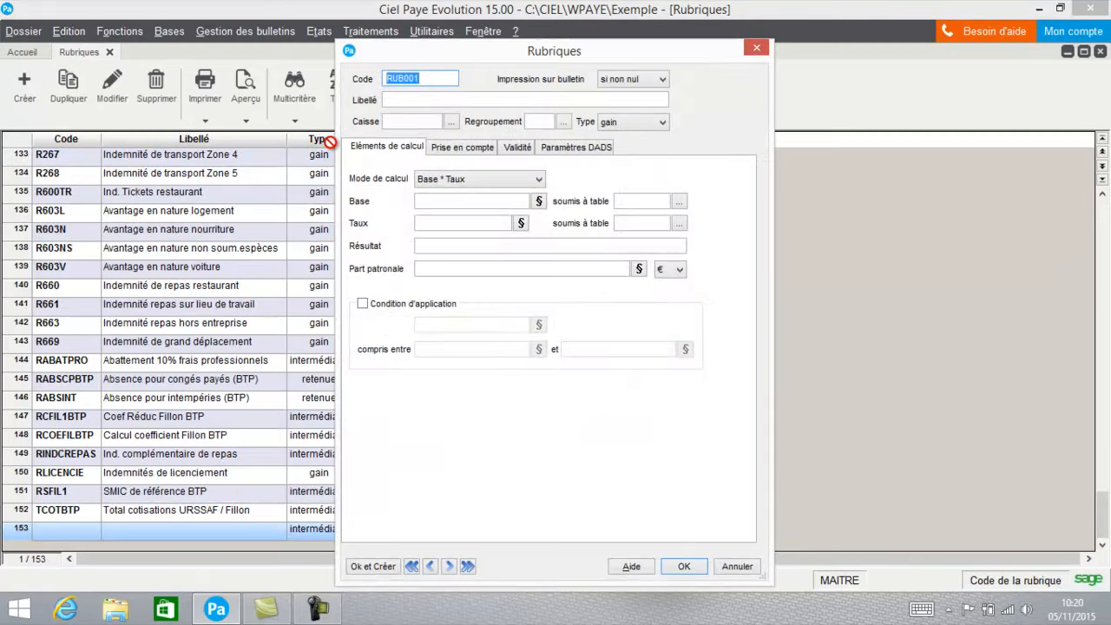
{"action": "left_click", "coordinate": [564, 146]}
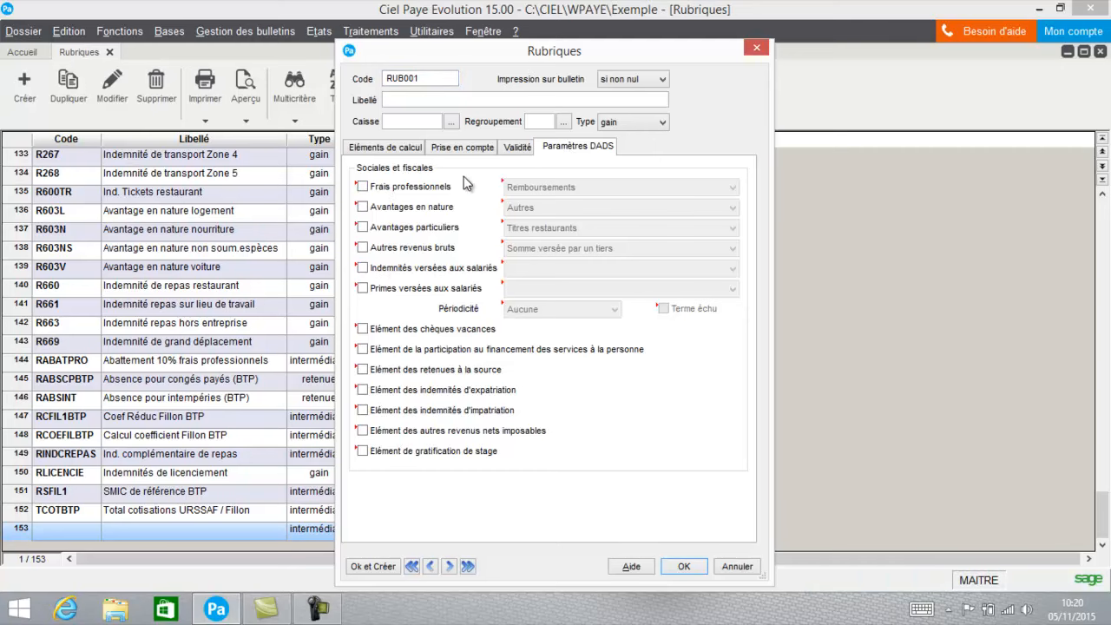
{"action": "left_click", "coordinate": [469, 152]}
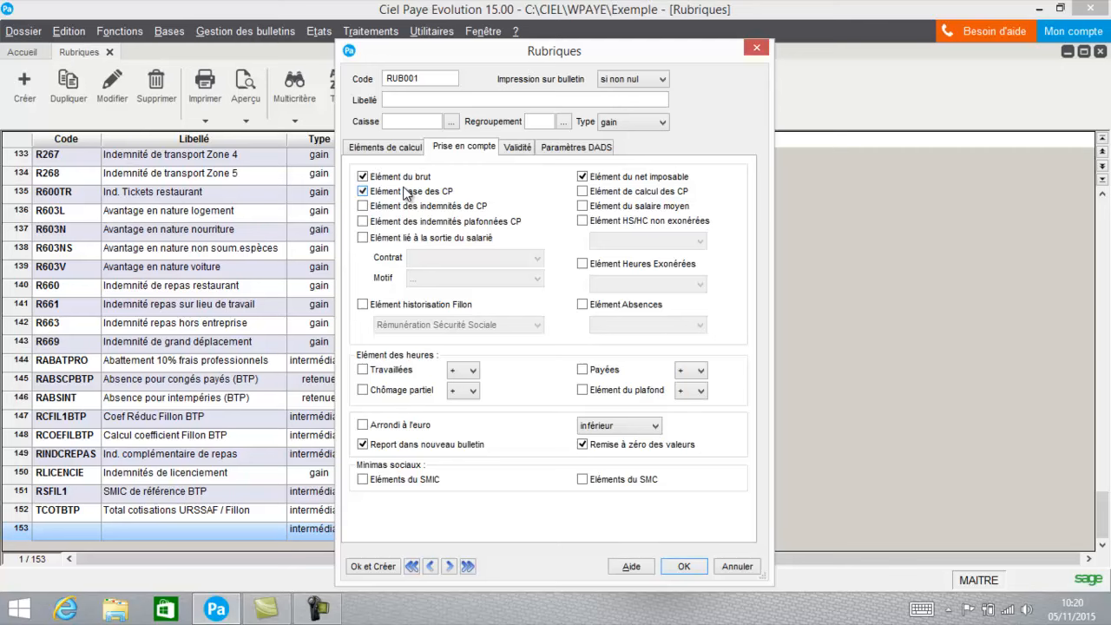
{"action": "left_click", "coordinate": [737, 565]}
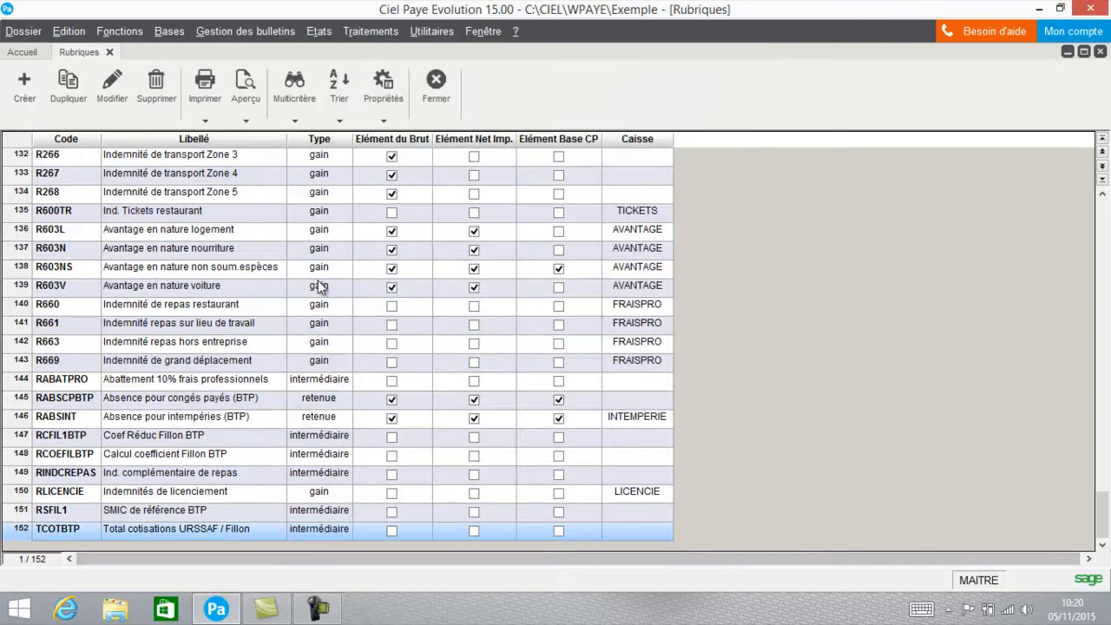
Examine the calculation elements, Prise en compte options and DADS parameters of the Prime 13ème mois item
{"action": "left_click_drag", "start_coordinate": [1104, 505], "coordinate": [1103, 261]}
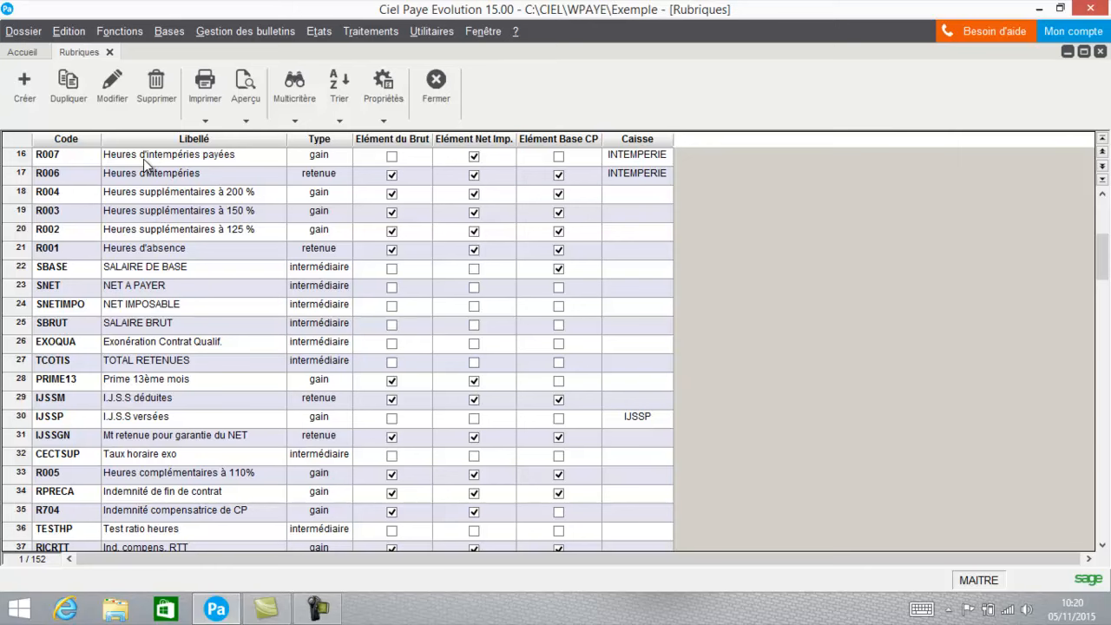
{"action": "left_click", "coordinate": [133, 383]}
{"action": "left_click", "coordinate": [114, 97]}
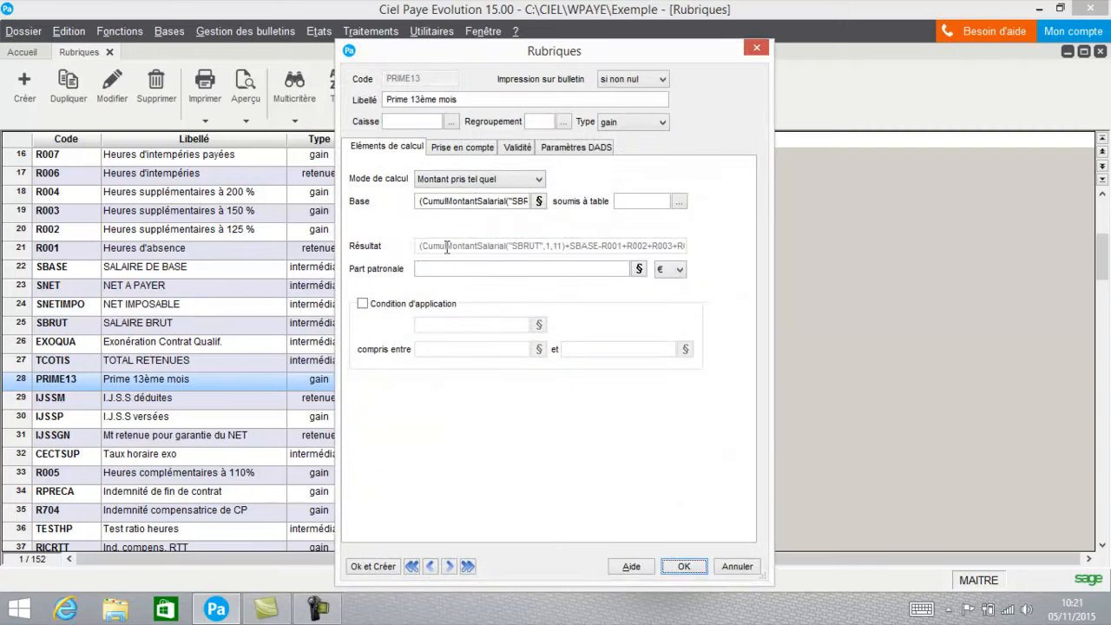
{"action": "left_click", "coordinate": [468, 149]}
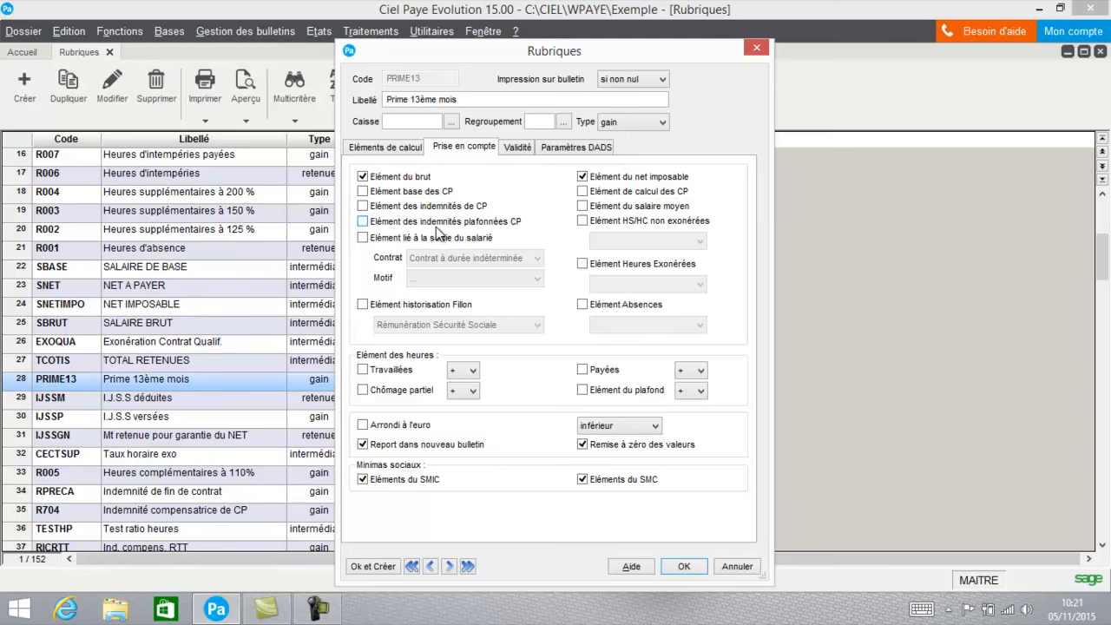
{"action": "left_click", "coordinate": [575, 150]}
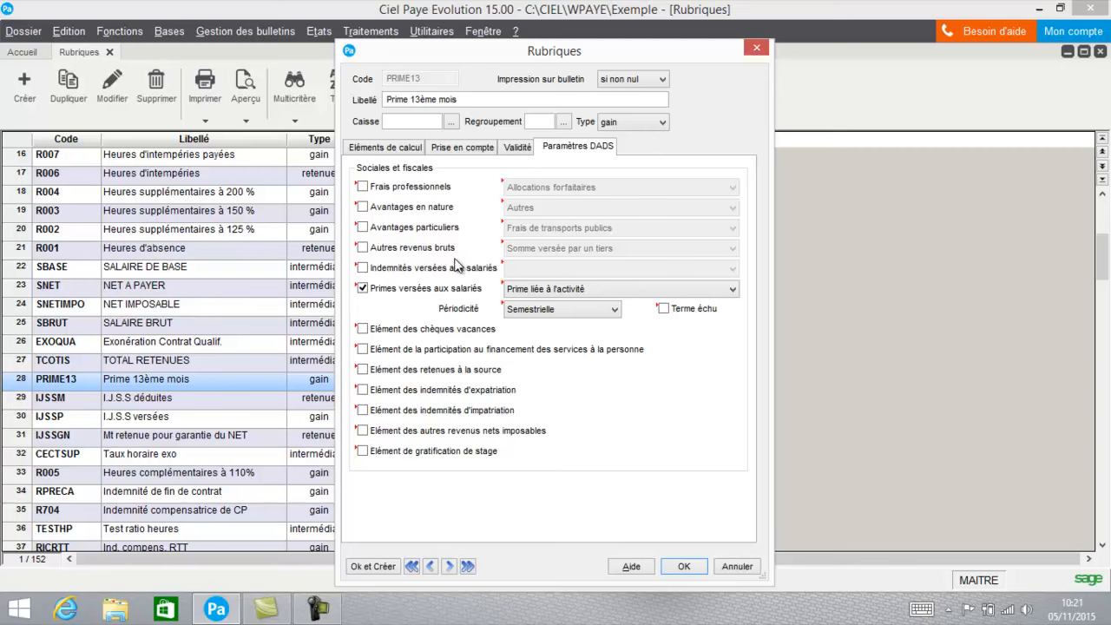
{"action": "left_click", "coordinate": [757, 50]}
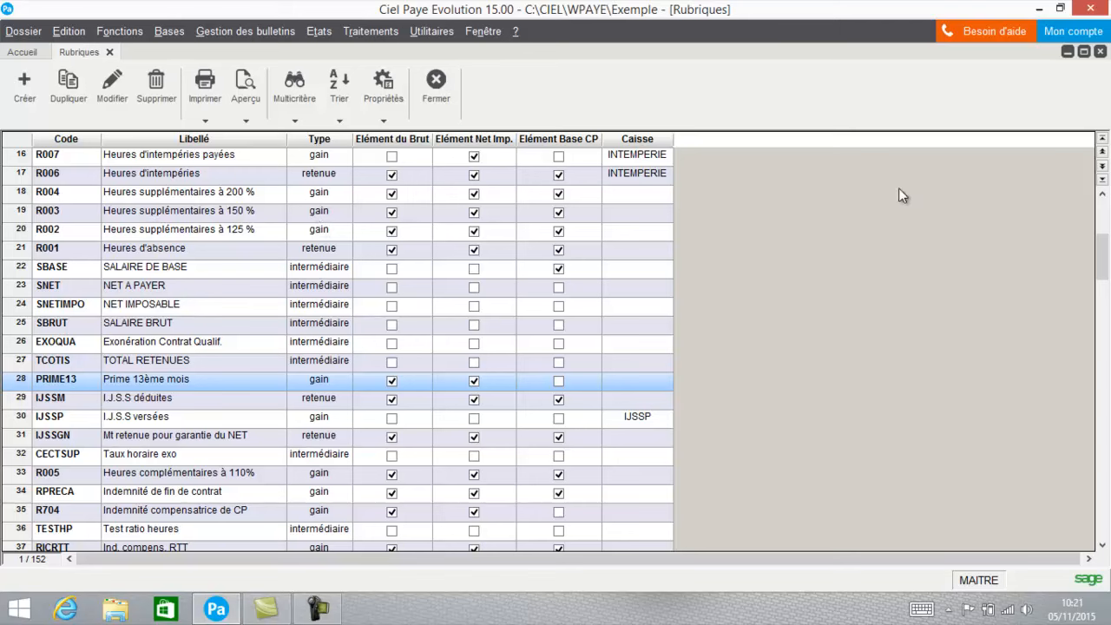
Duplicate the Prime exceptionnelle item (R120) and give the copy the code RPRBILAN
{"action": "left_click_drag", "start_coordinate": [1106, 259], "coordinate": [1107, 224]}
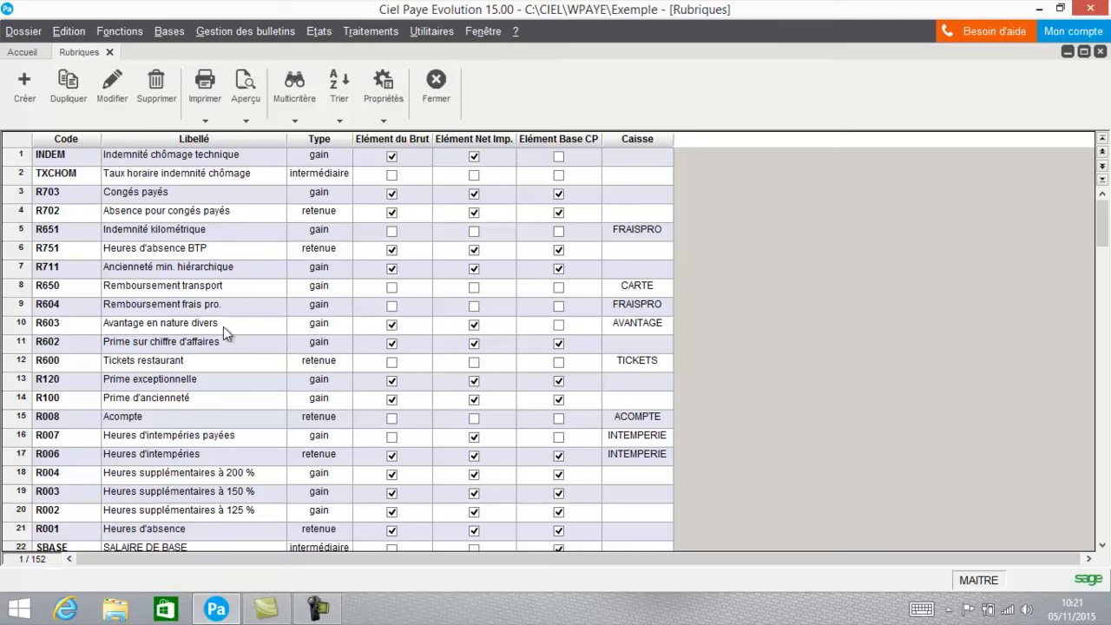
{"action": "left_click", "coordinate": [126, 386]}
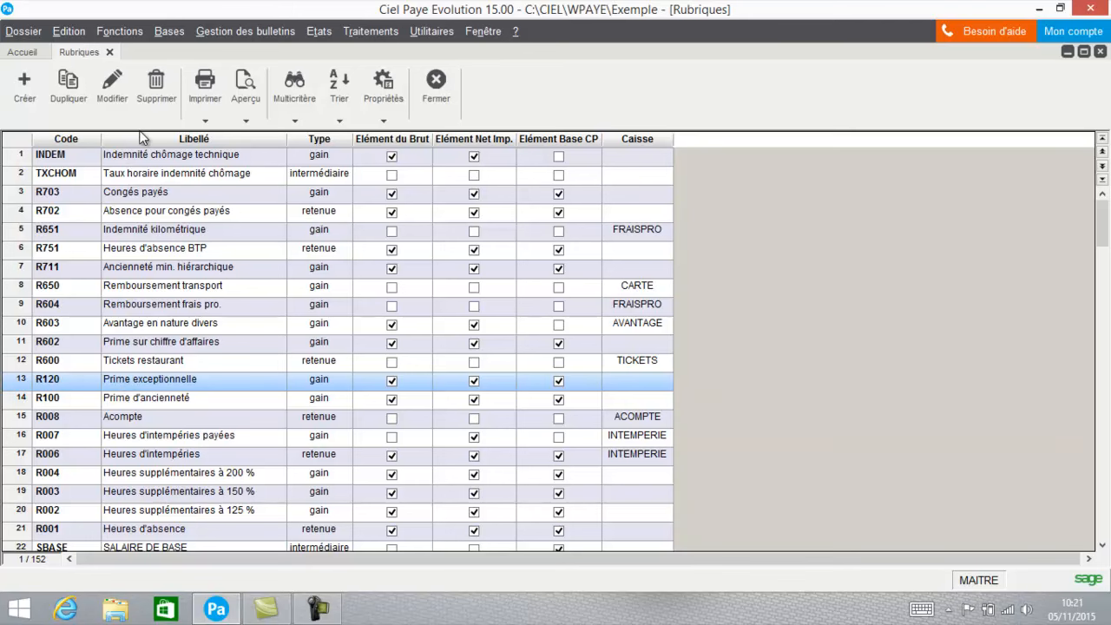
{"action": "left_click", "coordinate": [65, 98]}
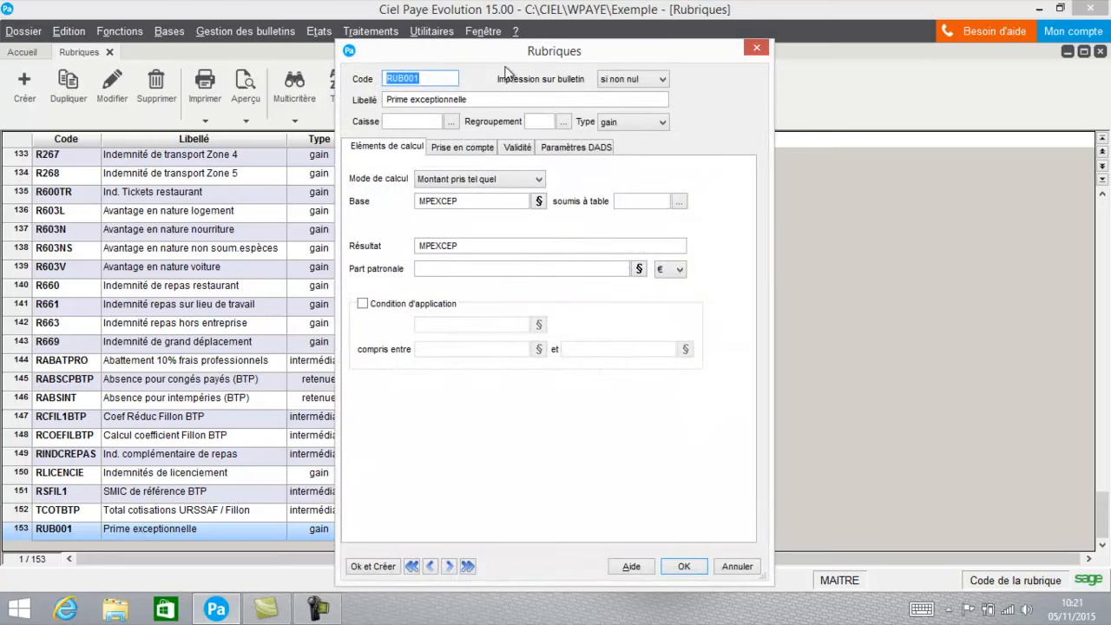
{"action": "left_click", "coordinate": [435, 78]}
{"action": "key", "text": "BackSpace"}
{"action": "key", "text": "BackSpace"}
{"action": "key", "text": "BackSpace"}
{"action": "key", "text": "BackSpace"}
{"action": "key", "text": "BackSpace"}
{"action": "type", "text": "PRBILAN"}
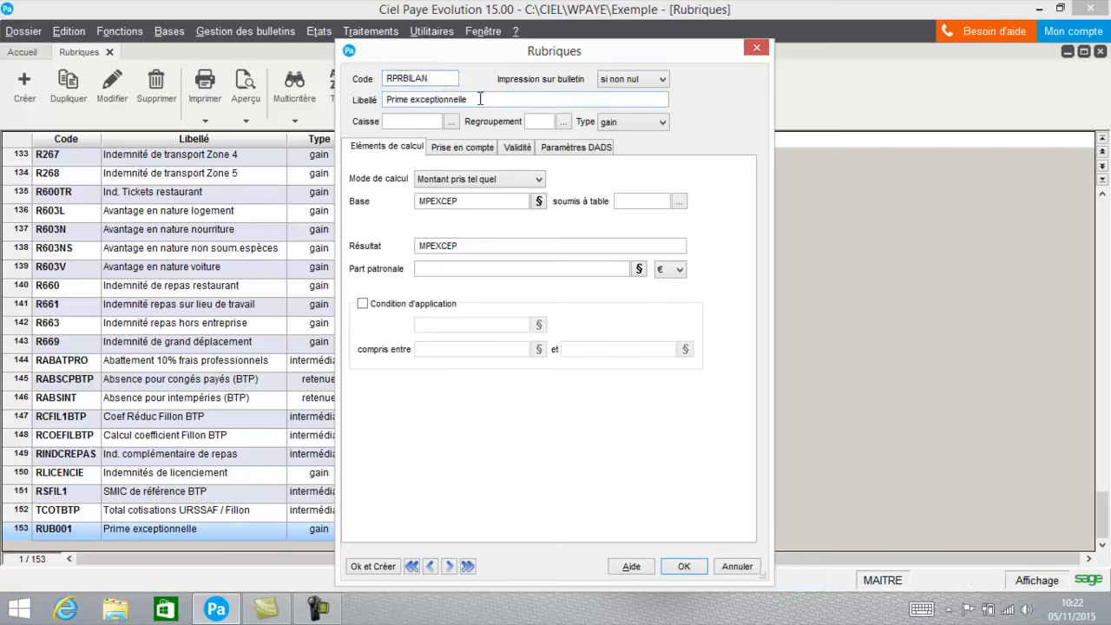
Change the duplicated item's label to "Prime de bilan"
{"action": "left_click", "coordinate": [480, 99]}
{"action": "key", "text": "BackSpace"}
{"action": "key", "text": "BackSpace"}
{"action": "key", "text": "BackSpace"}
{"action": "key", "text": "BackSpace"}
{"action": "key", "text": "BackSpace"}
{"action": "key", "text": "BackSpace"}
{"action": "key", "text": "BackSpace"}
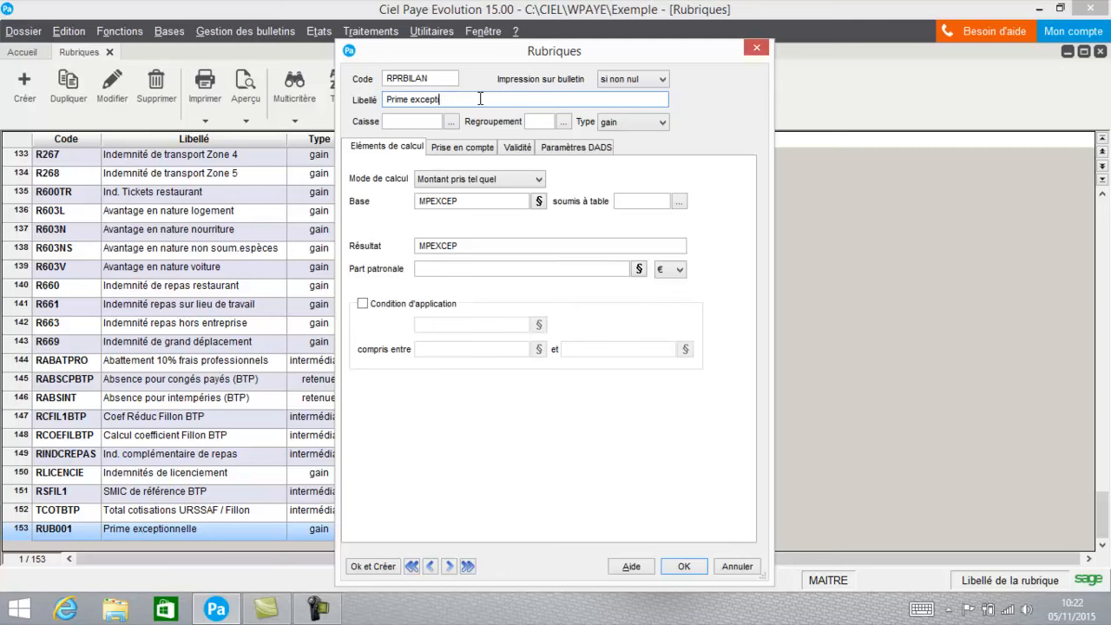
{"action": "key", "text": "BackSpace"}
{"action": "key", "text": "BackSpace"}
{"action": "key", "text": "BackSpace"}
{"action": "key", "text": "BackSpace"}
{"action": "key", "text": "BackSpace"}
{"action": "key", "text": "BackSpace"}
{"action": "key", "text": "BackSpace"}
{"action": "type", "text": "de bilan"}
{"action": "key", "text": "Tab"}
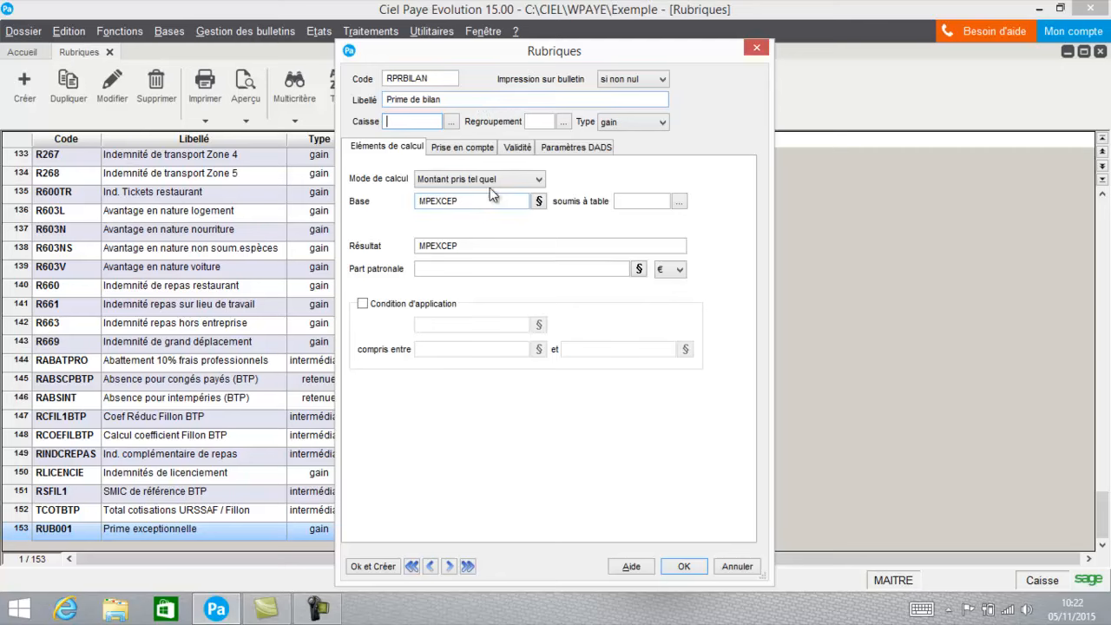
Use the calculation mode Montant pris tel quel for the Prime de bilan item and clear its Base
{"action": "left_click", "coordinate": [461, 180]}
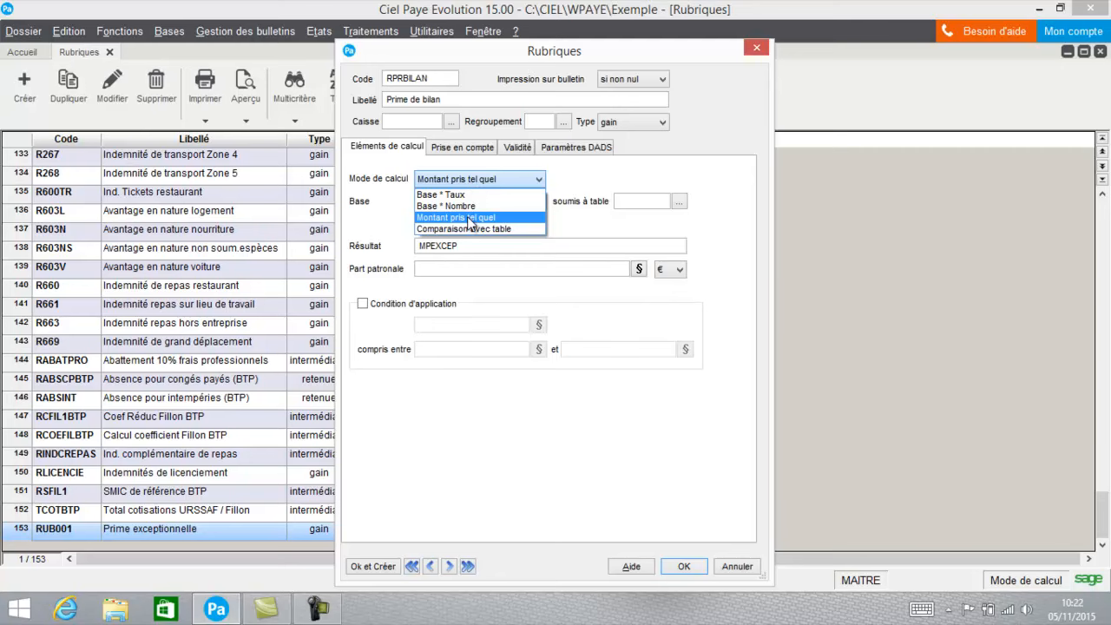
{"action": "left_click", "coordinate": [470, 218]}
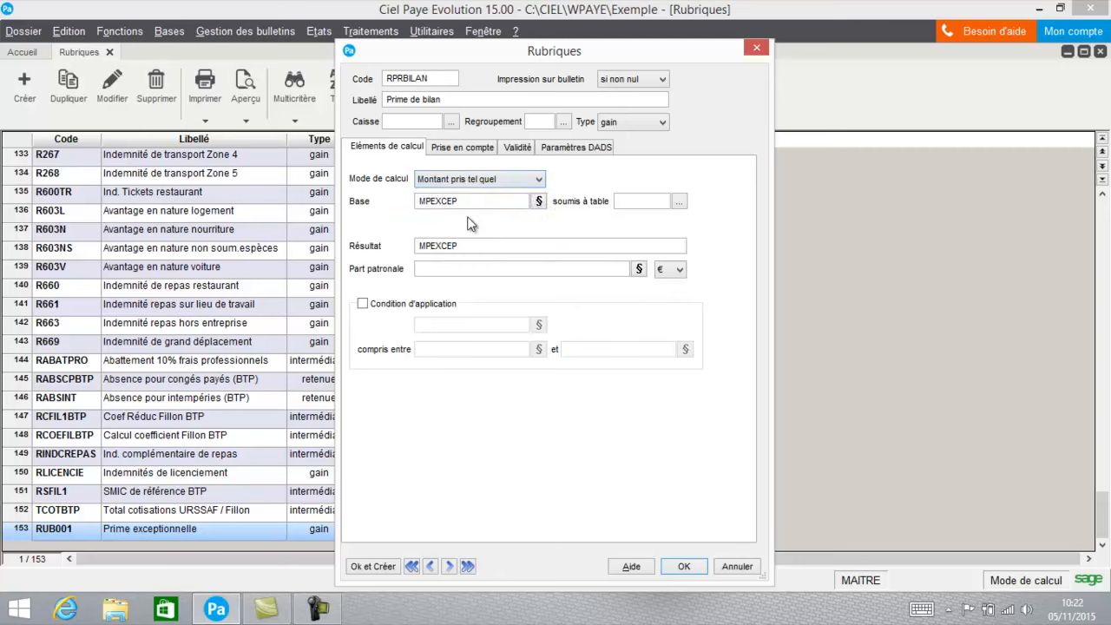
{"action": "left_click_drag", "start_coordinate": [469, 200], "coordinate": [340, 198]}
{"action": "key", "text": "BackSpace"}
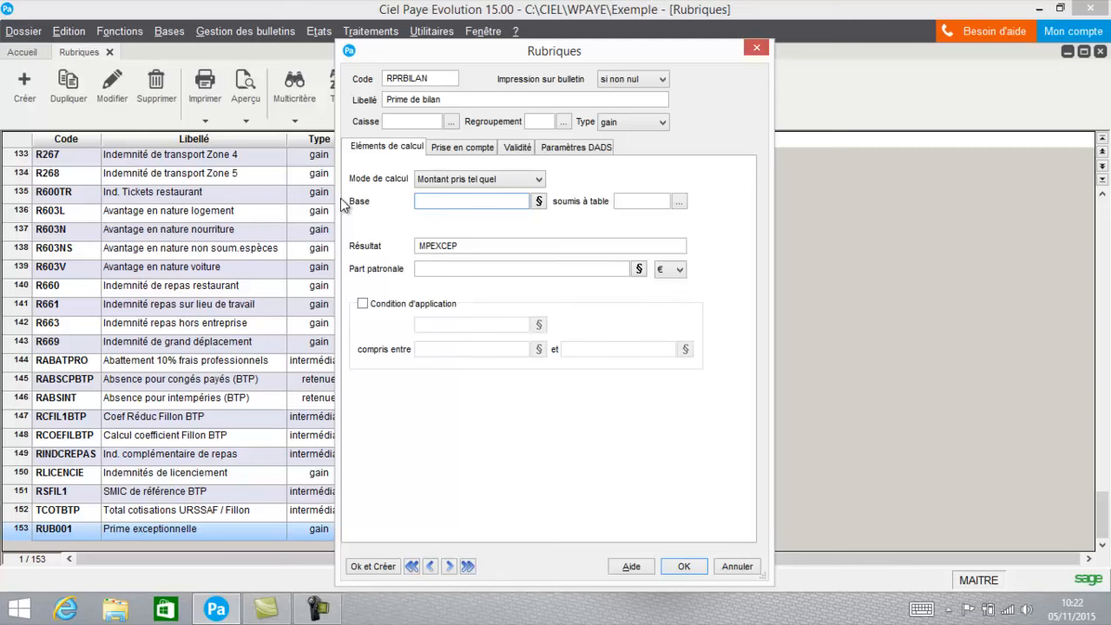
{"action": "left_click", "coordinate": [452, 182]}
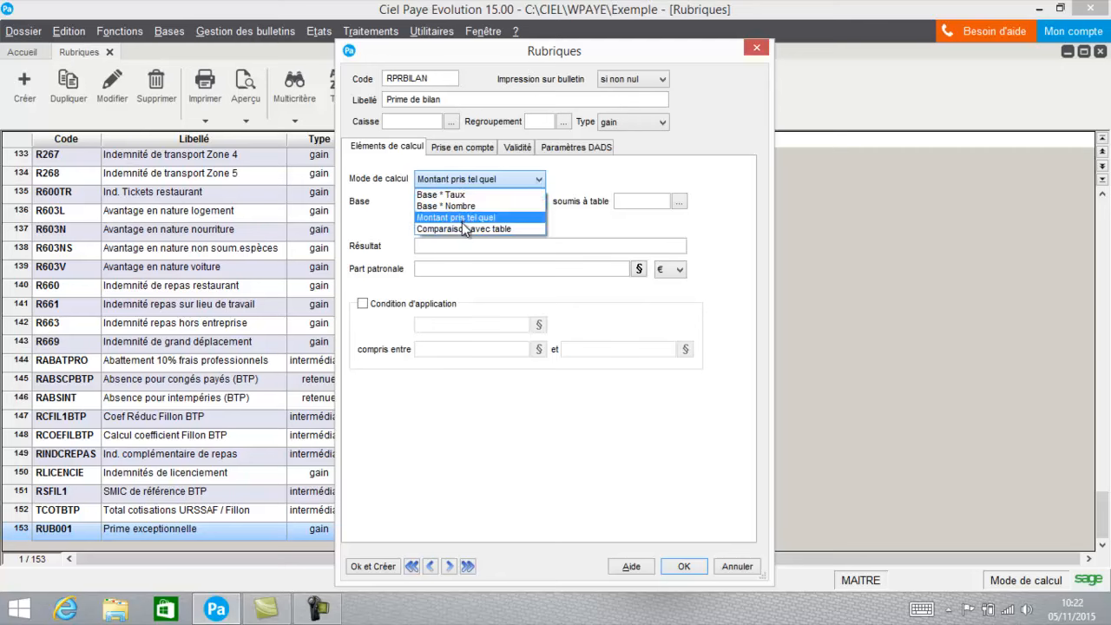
{"action": "left_click", "coordinate": [462, 221]}
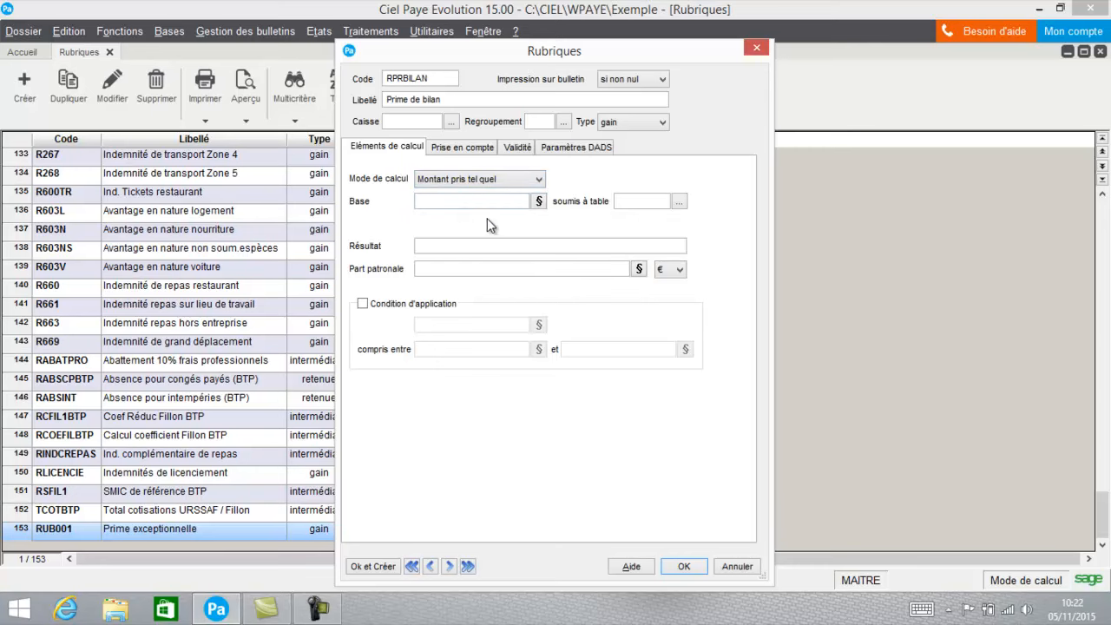
Set the Base of the Prime de bilan item to the variable PBILAN from the formula editor's variable list
{"action": "left_click", "coordinate": [539, 202]}
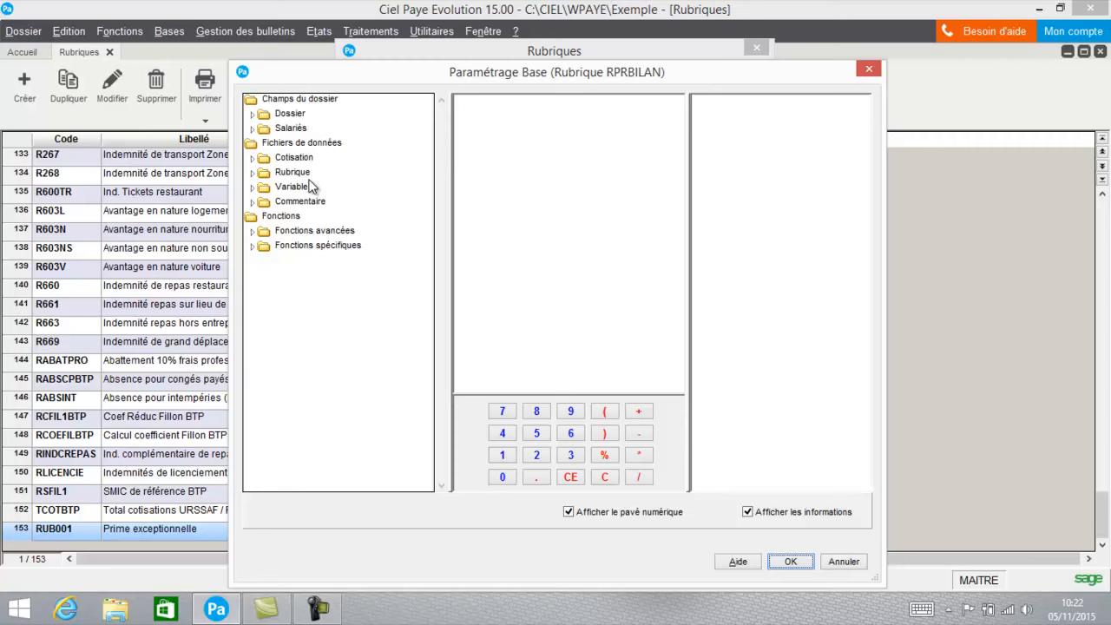
{"action": "left_click", "coordinate": [256, 187]}
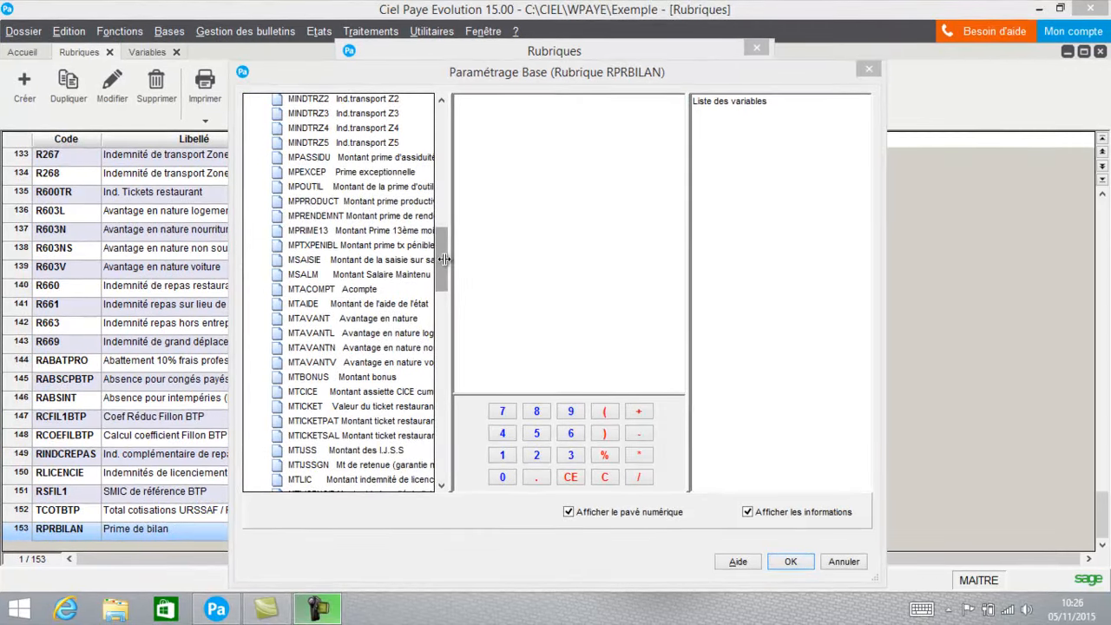
{"action": "left_click", "coordinate": [444, 259]}
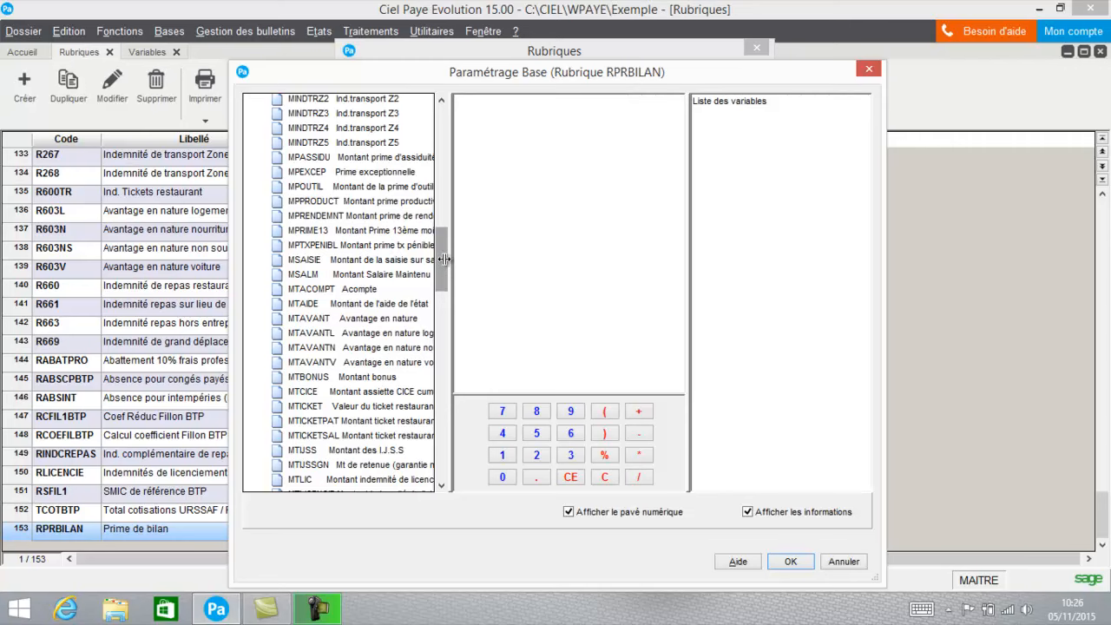
{"action": "left_click_drag", "start_coordinate": [444, 259], "coordinate": [454, 399]}
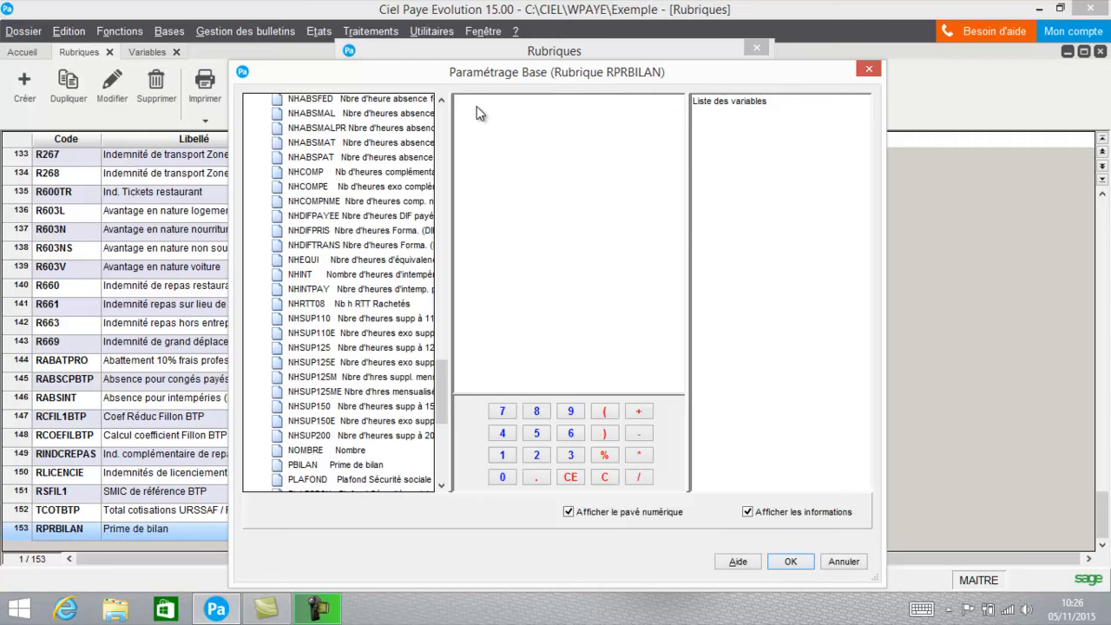
{"action": "double_click", "coordinate": [310, 464]}
{"action": "left_click", "coordinate": [790, 561]}
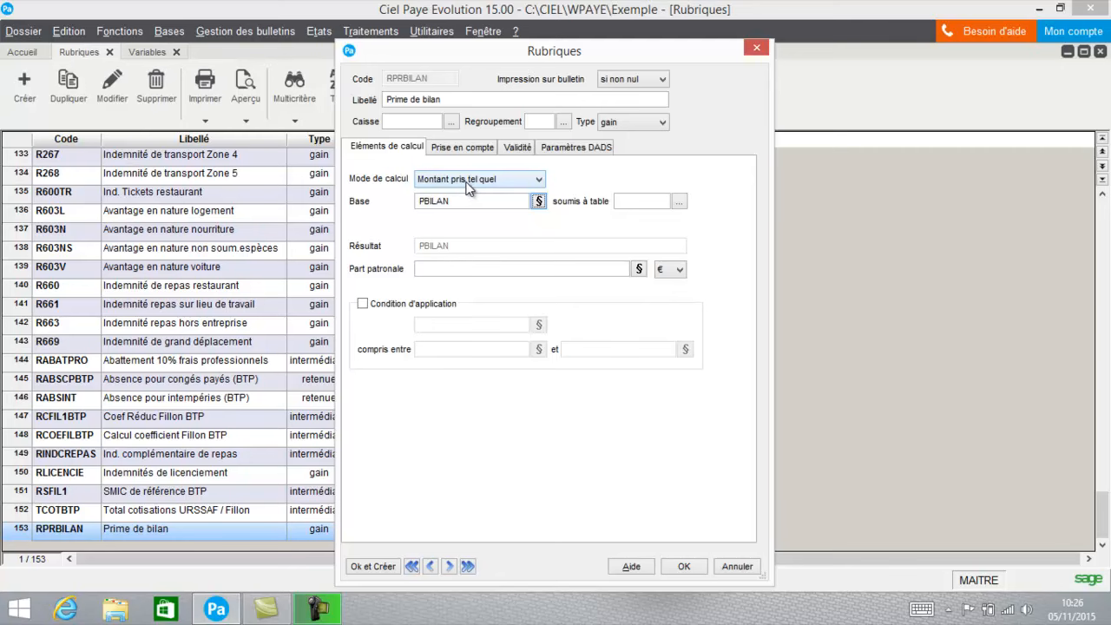
Check the Prise en compte, Validité and DADS settings of the Prime de bilan item and save it
{"action": "left_click", "coordinate": [470, 151]}
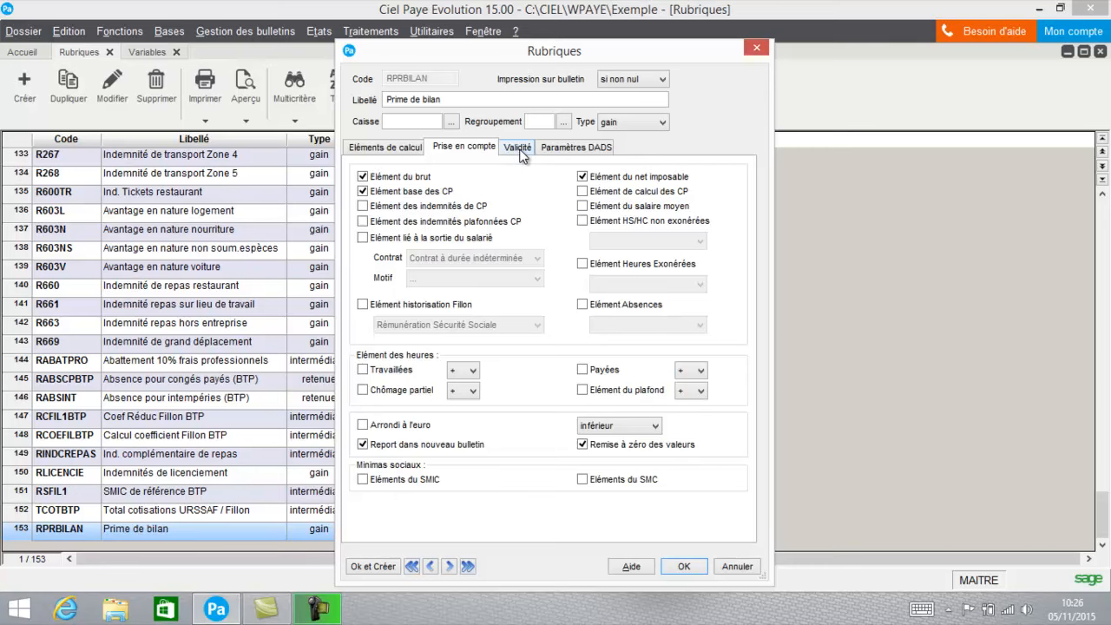
{"action": "left_click", "coordinate": [520, 149]}
{"action": "left_click", "coordinate": [553, 148]}
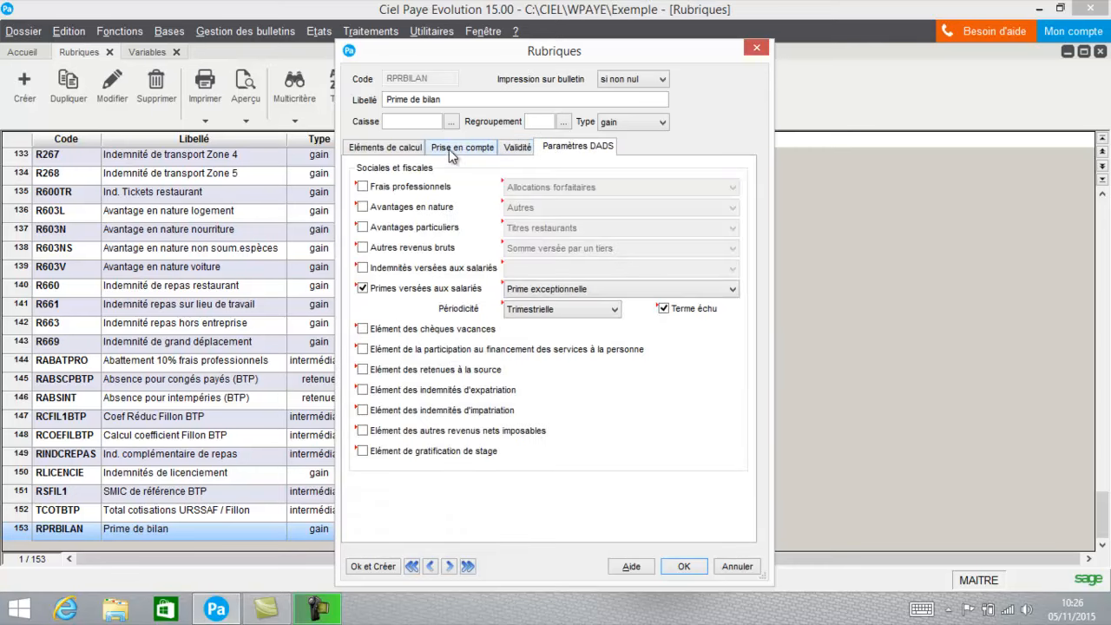
{"action": "left_click", "coordinate": [407, 146]}
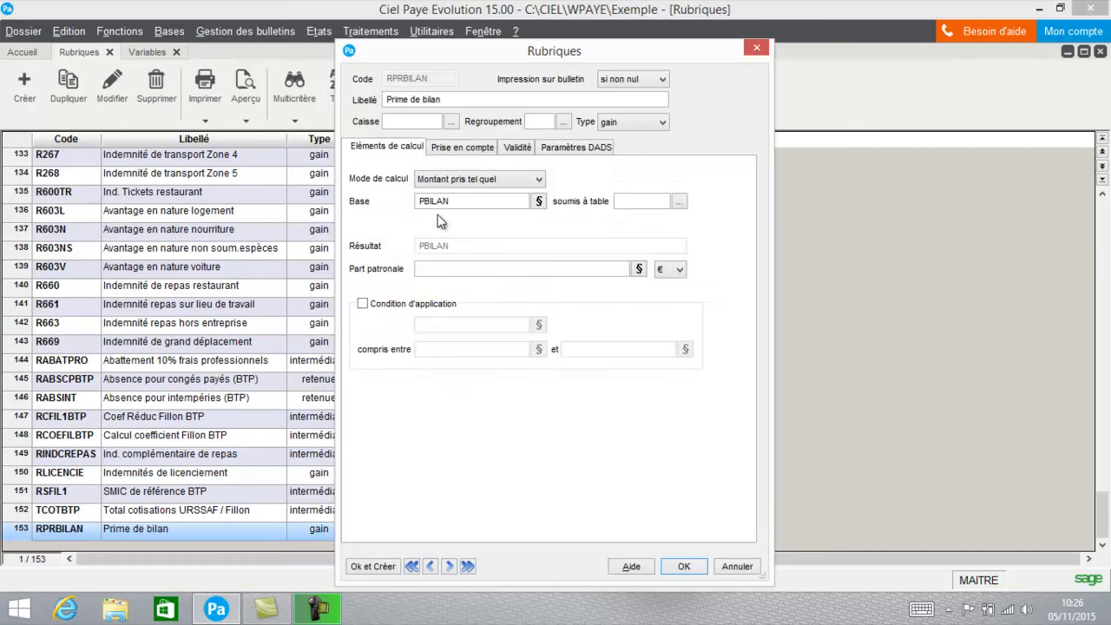
{"action": "left_click", "coordinate": [686, 566]}
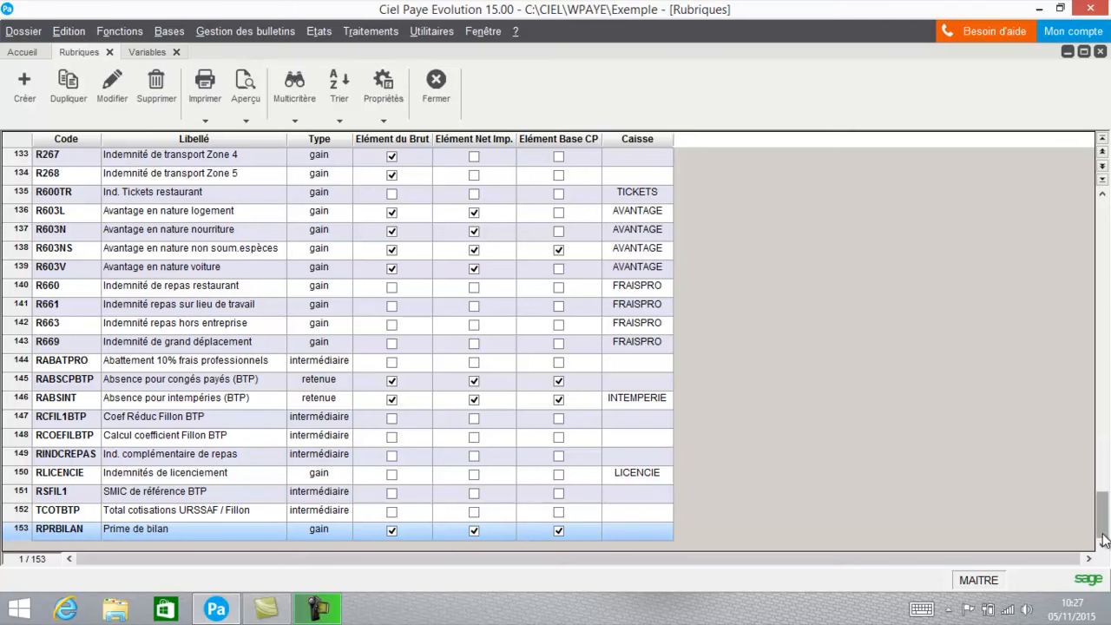
Open the Tickets restaurant item (R600) and look up its Base variable NBTICKET in the formula editor's variable list
{"action": "left_click_drag", "start_coordinate": [1106, 526], "coordinate": [1109, 419]}
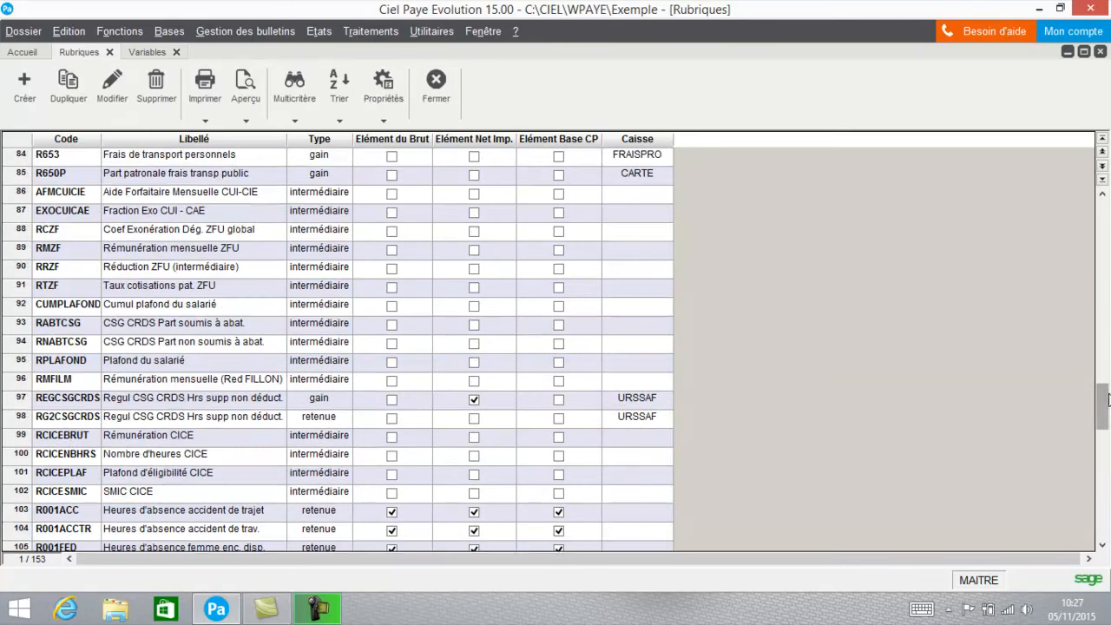
{"action": "left_click_drag", "start_coordinate": [1103, 407], "coordinate": [1103, 230]}
{"action": "left_click", "coordinate": [134, 304]}
{"action": "double_click", "coordinate": [133, 304]}
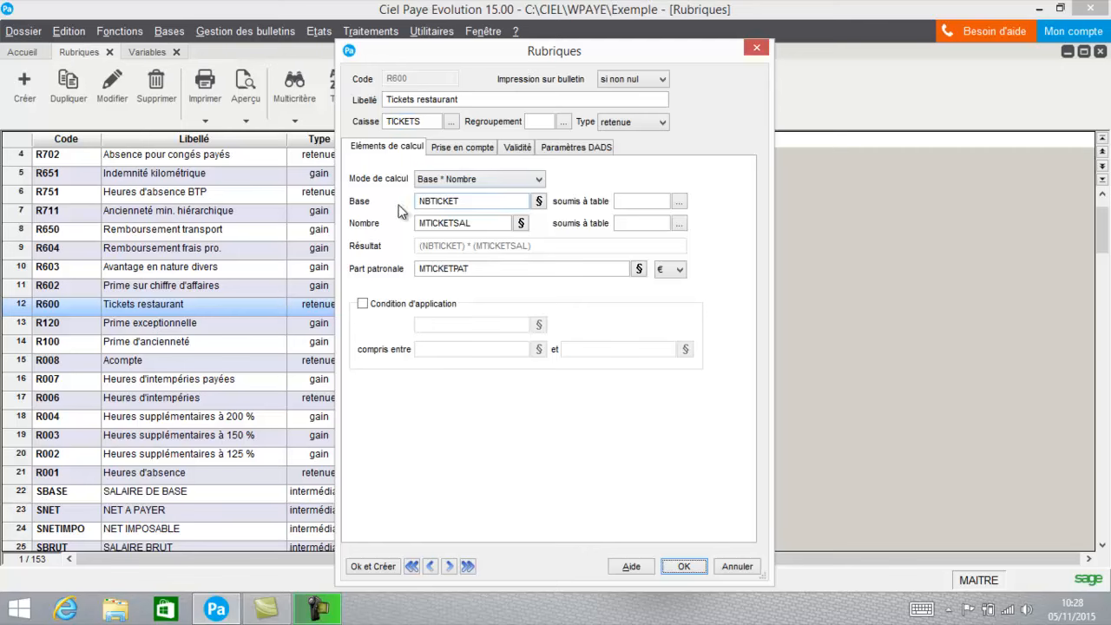
{"action": "left_click", "coordinate": [539, 201]}
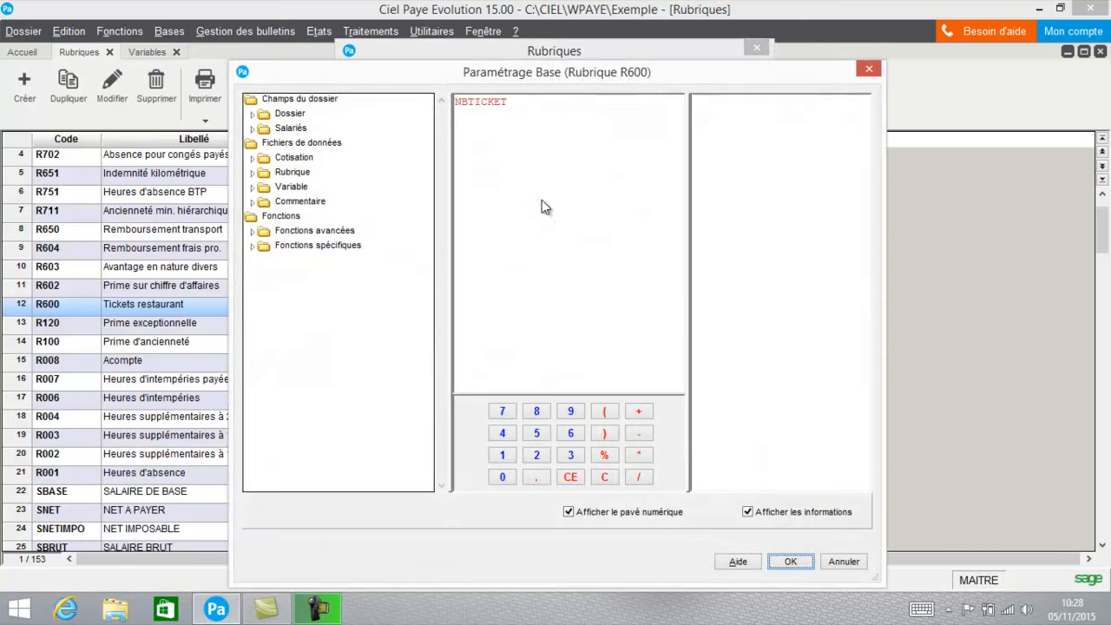
{"action": "double_click", "coordinate": [264, 188]}
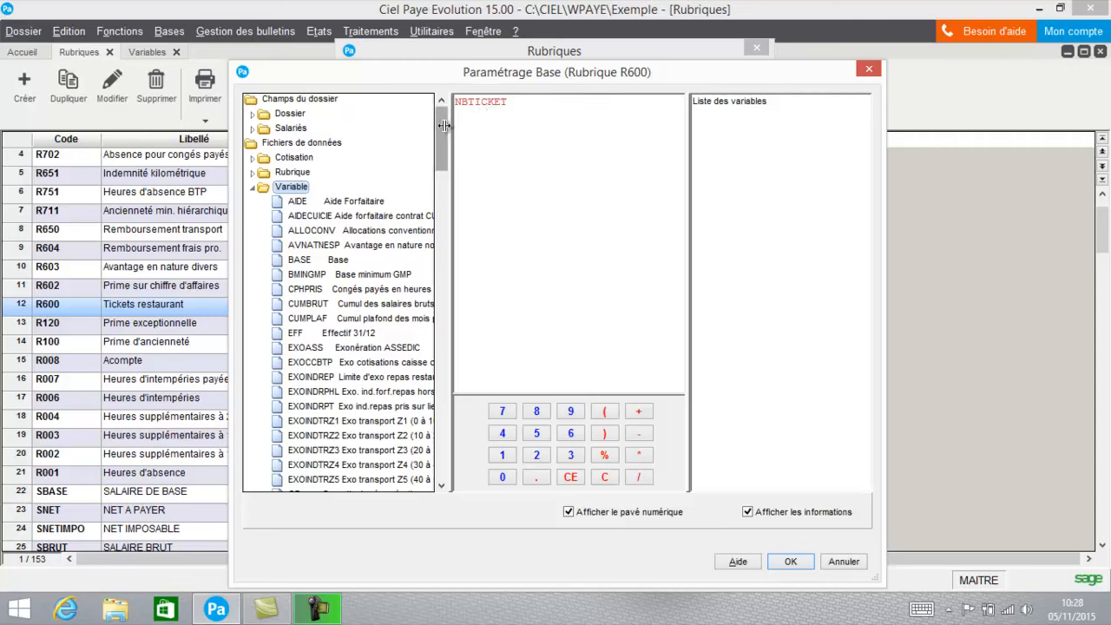
{"action": "left_click_drag", "start_coordinate": [442, 128], "coordinate": [442, 309]}
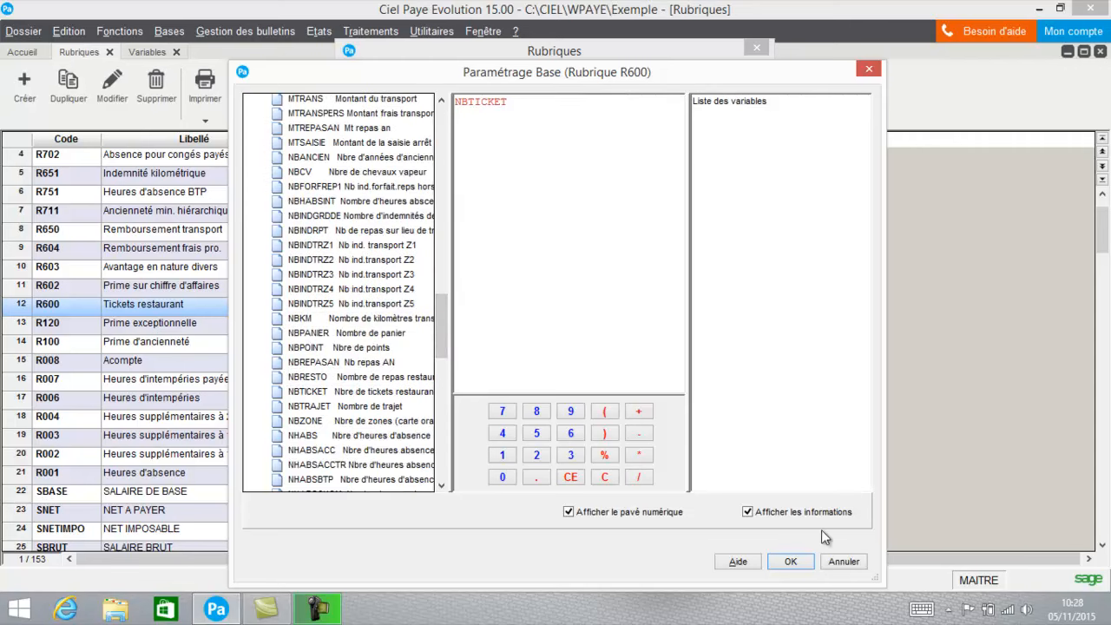
{"action": "left_click", "coordinate": [839, 562]}
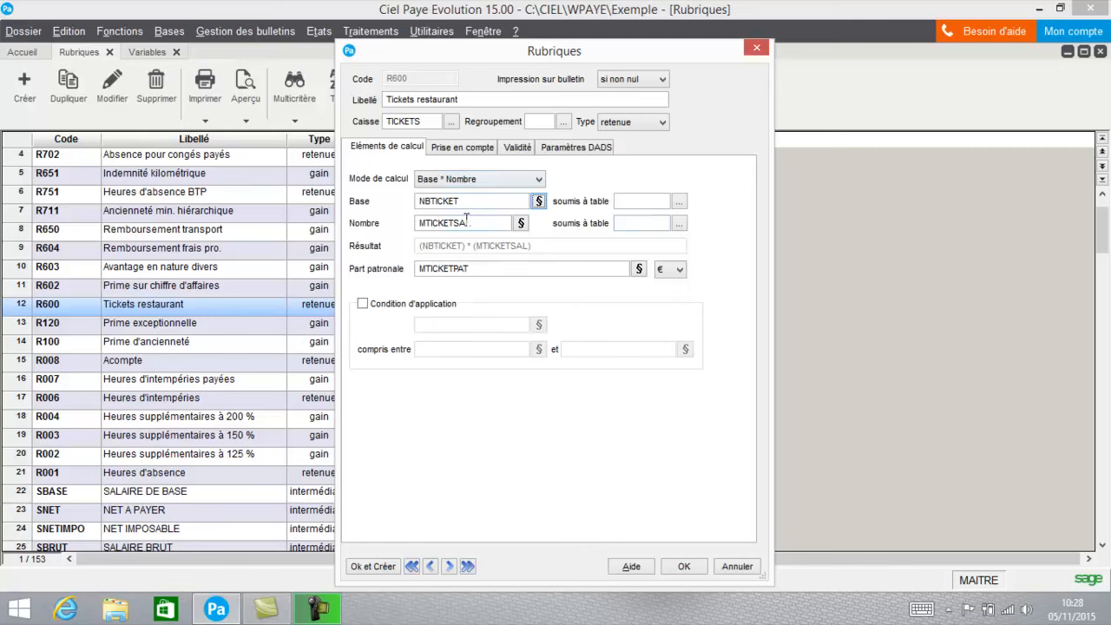
Review the formula for the Nombre of the Tickets restaurant item and expand its variable list
{"action": "left_click", "coordinate": [521, 224]}
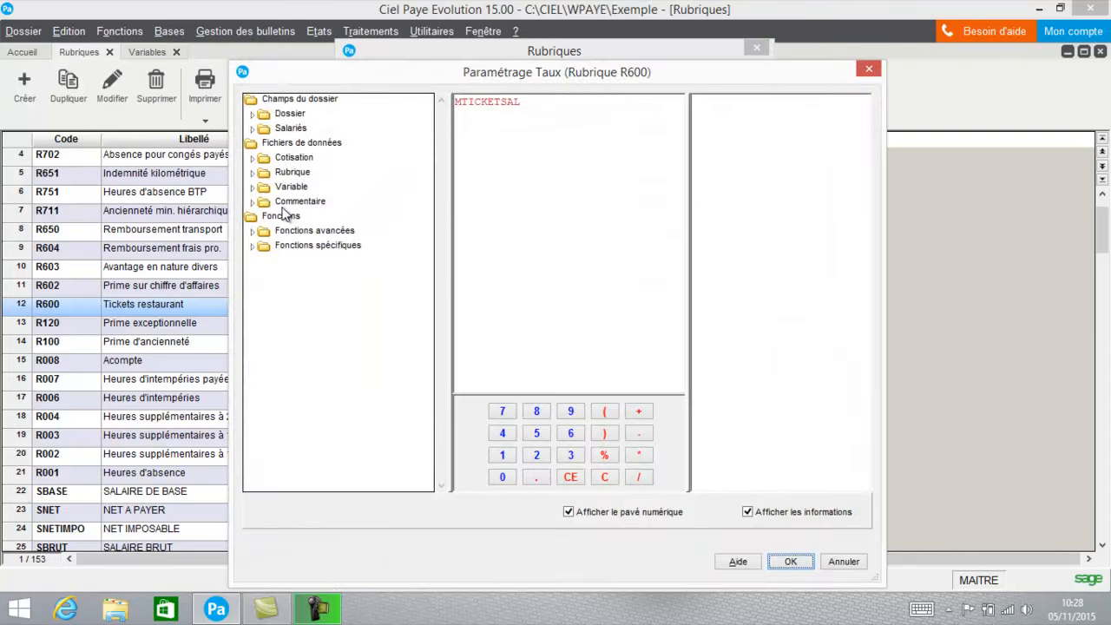
{"action": "left_click", "coordinate": [254, 189]}
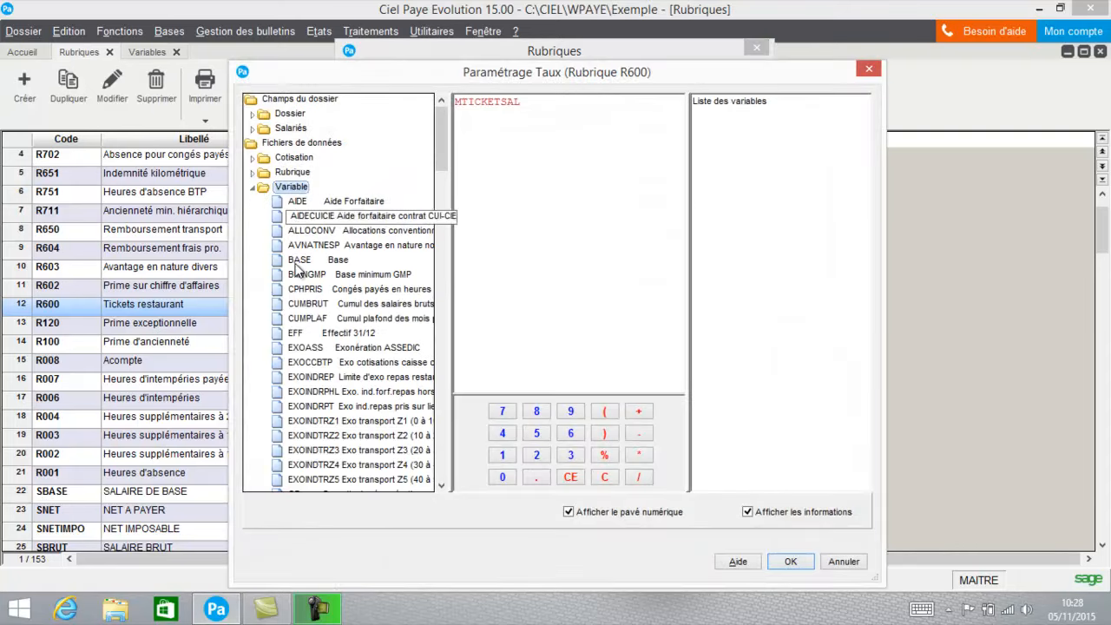
{"action": "left_click", "coordinate": [790, 562]}
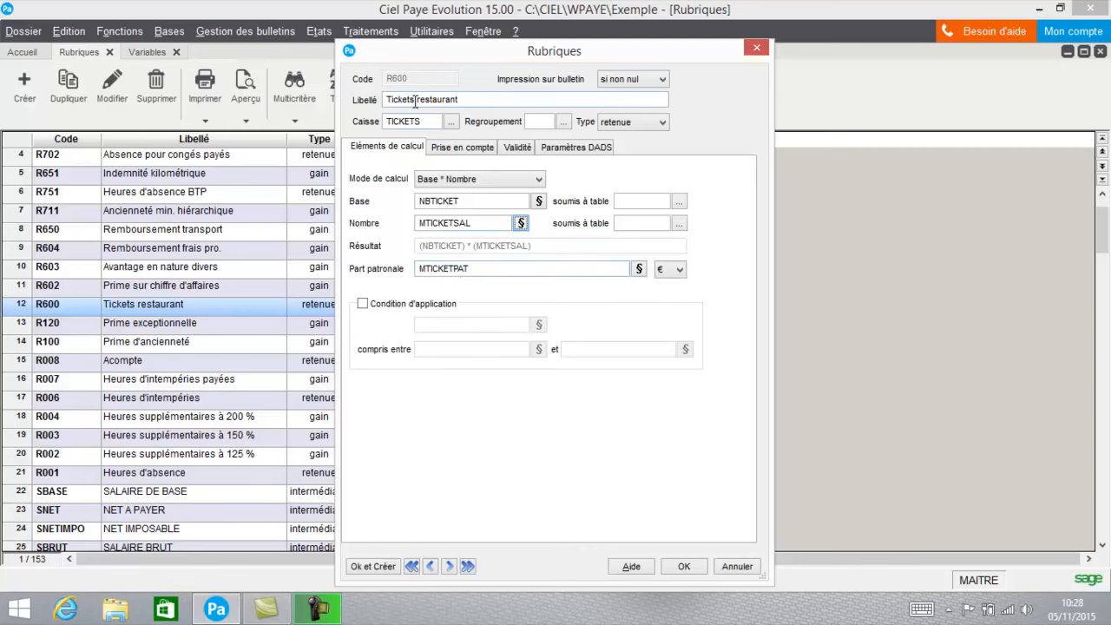
Check the Prise en compte and Paramètres DADS settings of the Tickets restaurant item and close it
{"action": "left_click", "coordinate": [457, 146]}
{"action": "left_click", "coordinate": [588, 147]}
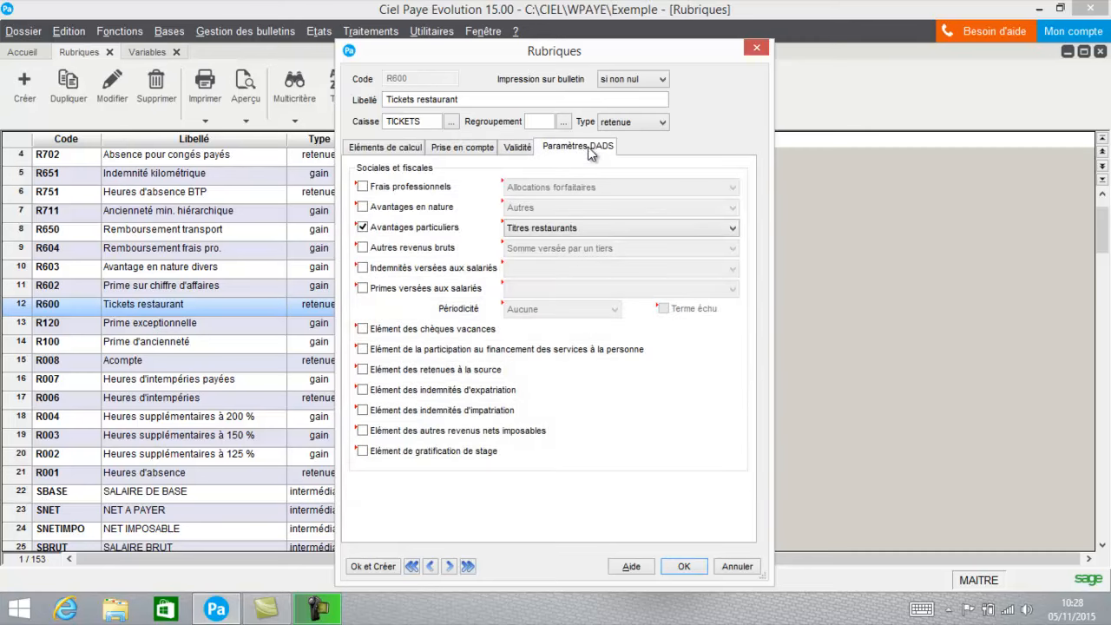
{"action": "left_click", "coordinate": [685, 564]}
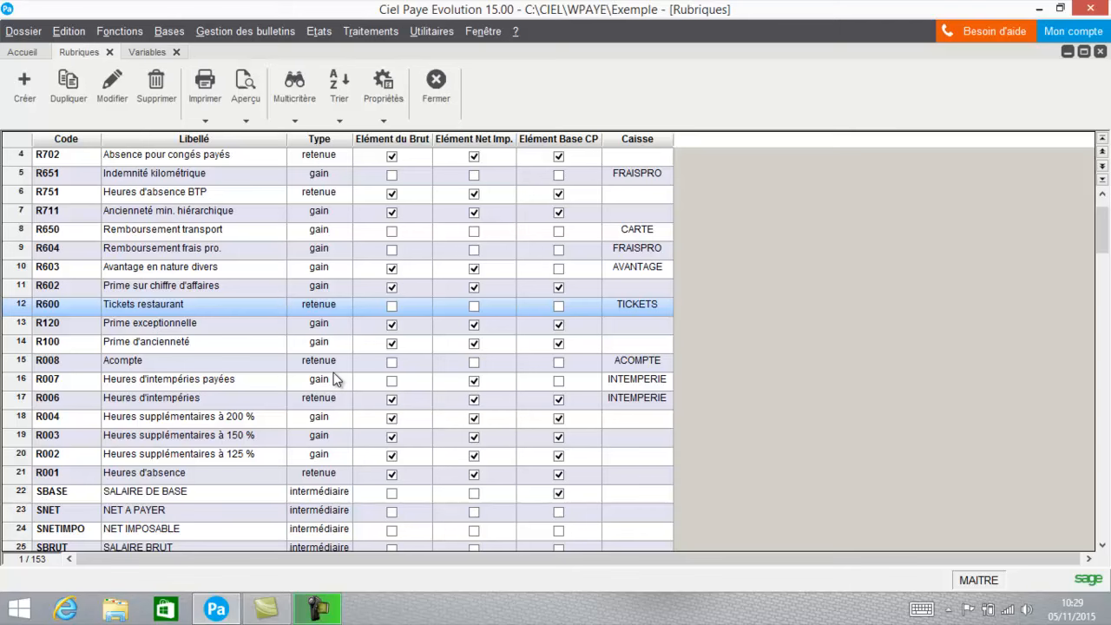
Reopen the Tickets restaurant item to review the available calculation modes, keeping Base * Nombre, and close it
{"action": "double_click", "coordinate": [190, 306]}
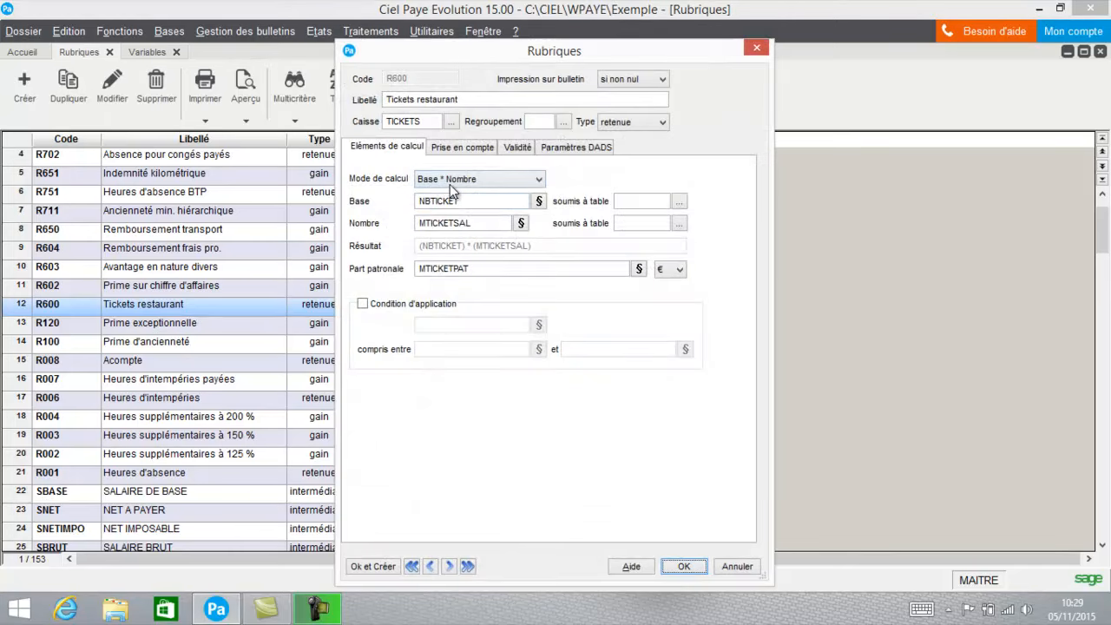
{"action": "left_click", "coordinate": [450, 184]}
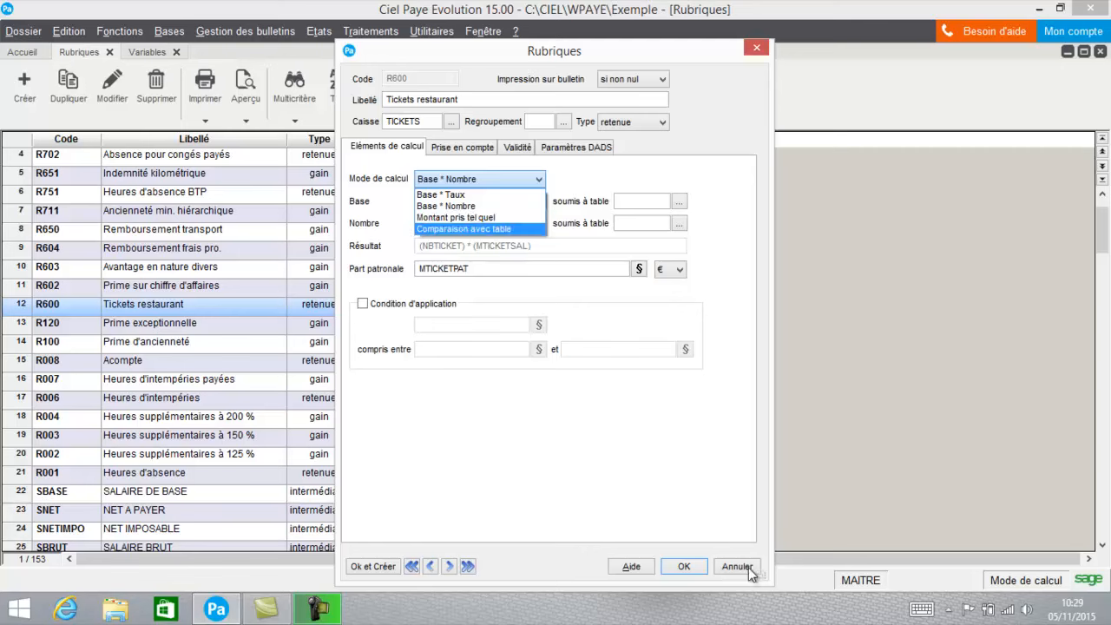
{"action": "left_click", "coordinate": [696, 517]}
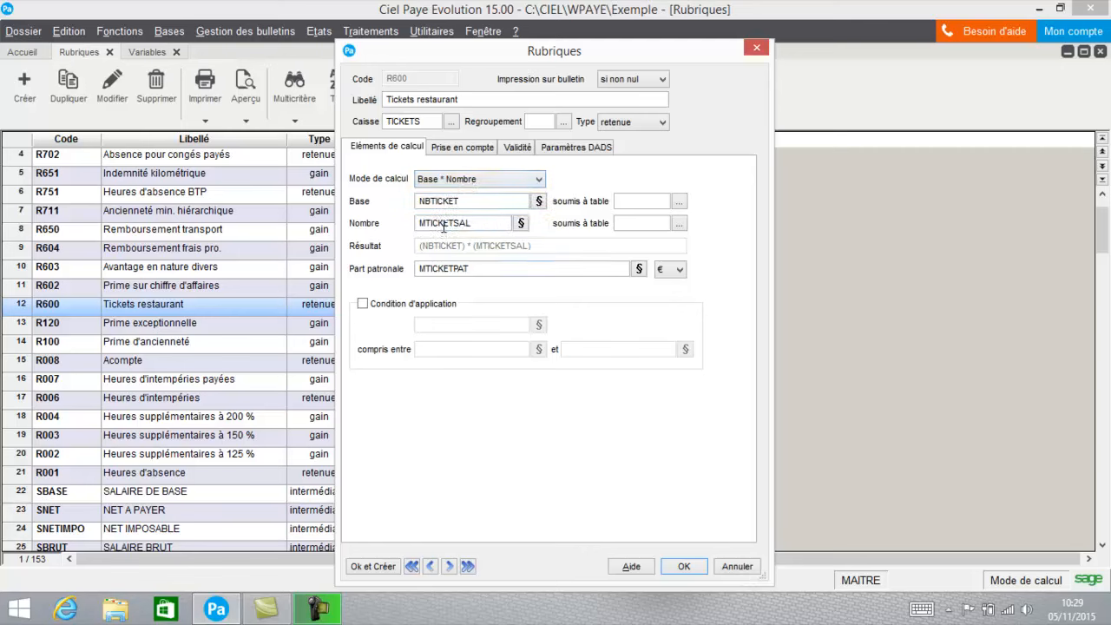
{"action": "left_click", "coordinate": [484, 179]}
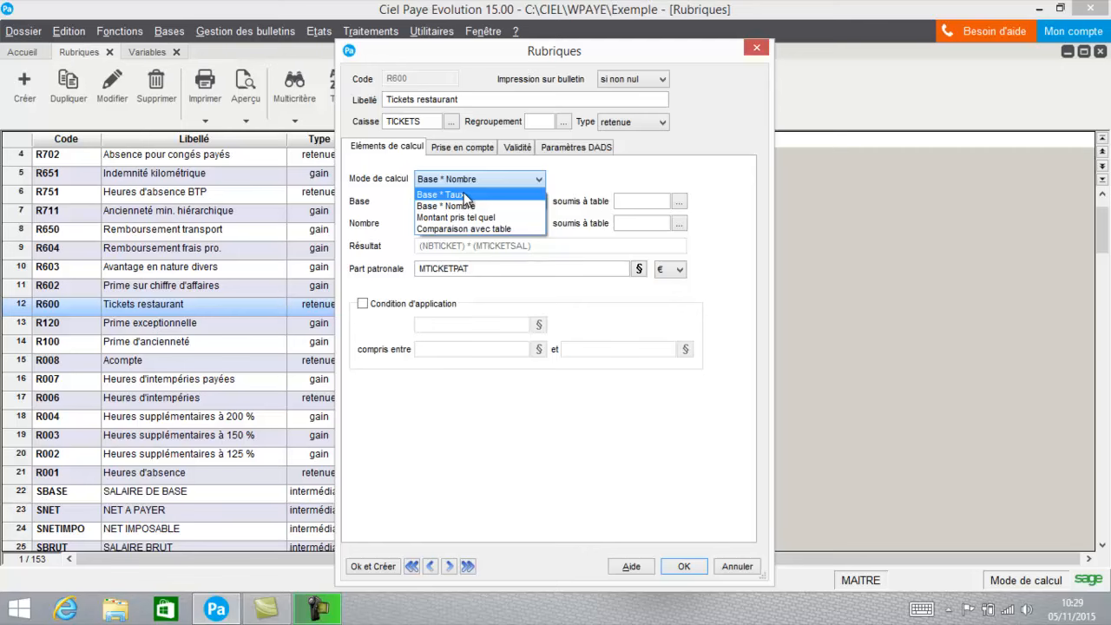
{"action": "left_click", "coordinate": [740, 569]}
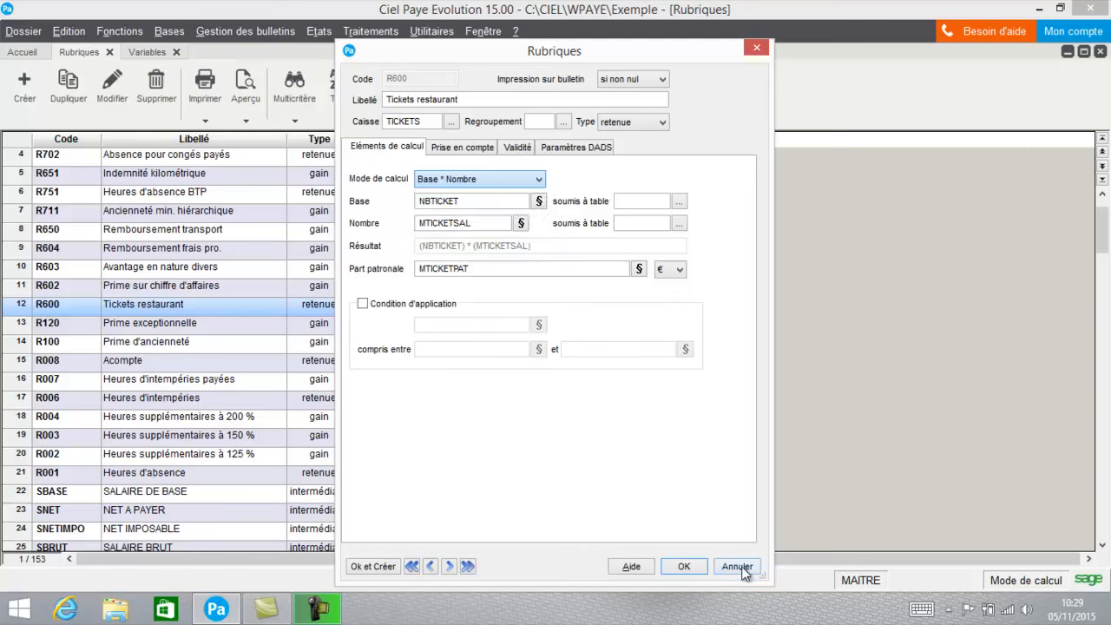
{"action": "left_click", "coordinate": [696, 567]}
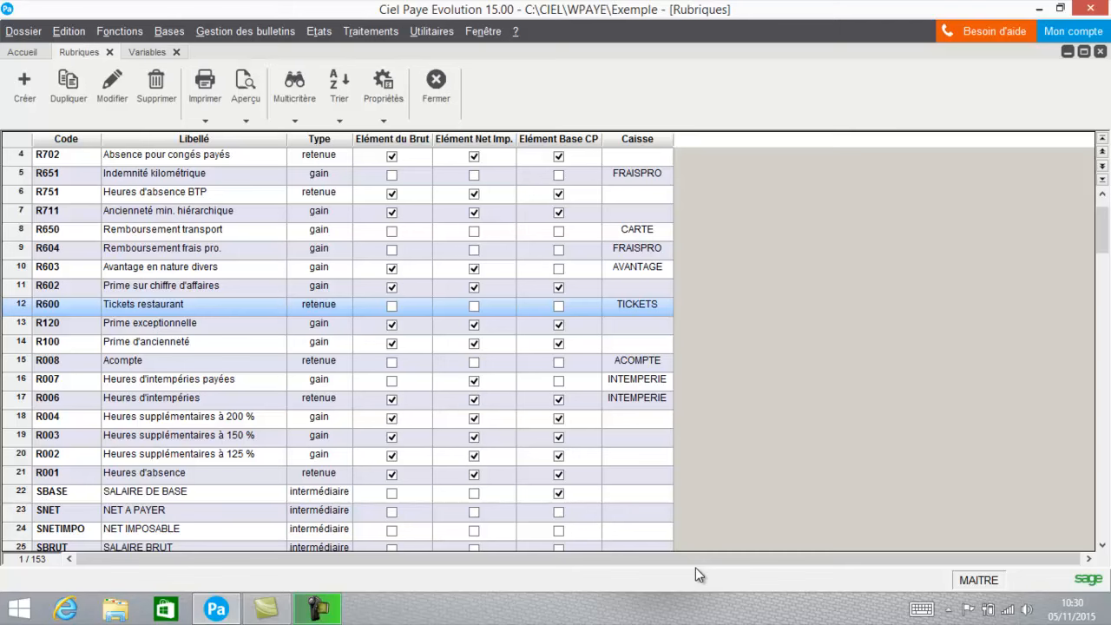
Open the Acompte item (R008) to review its Caisse, calculation mode and Base variable, and close it
{"action": "left_click", "coordinate": [243, 366]}
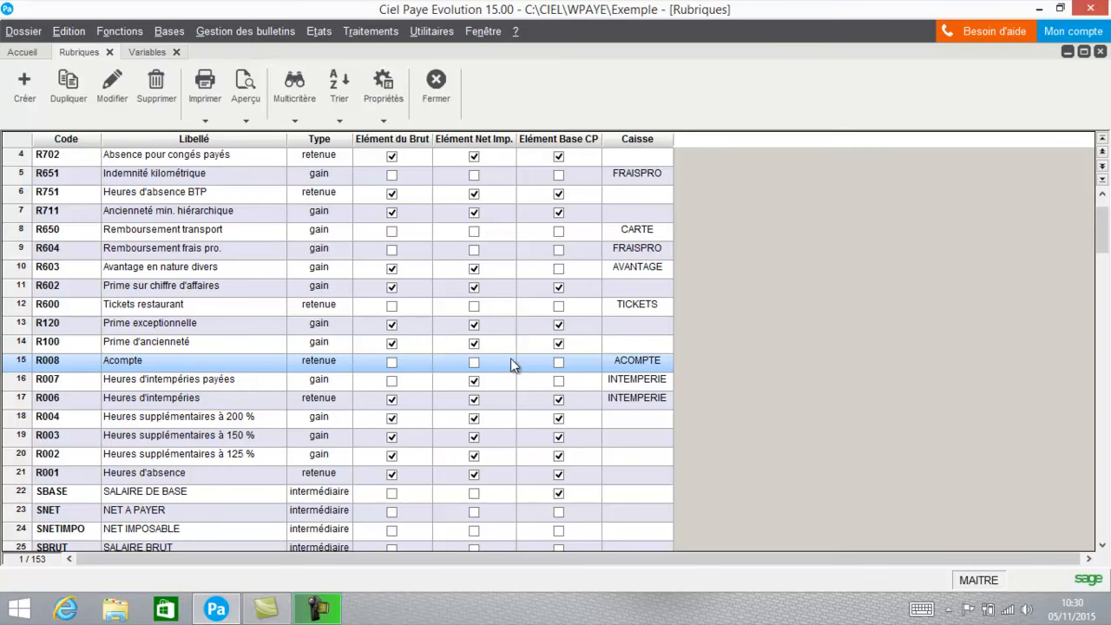
{"action": "double_click", "coordinate": [432, 366]}
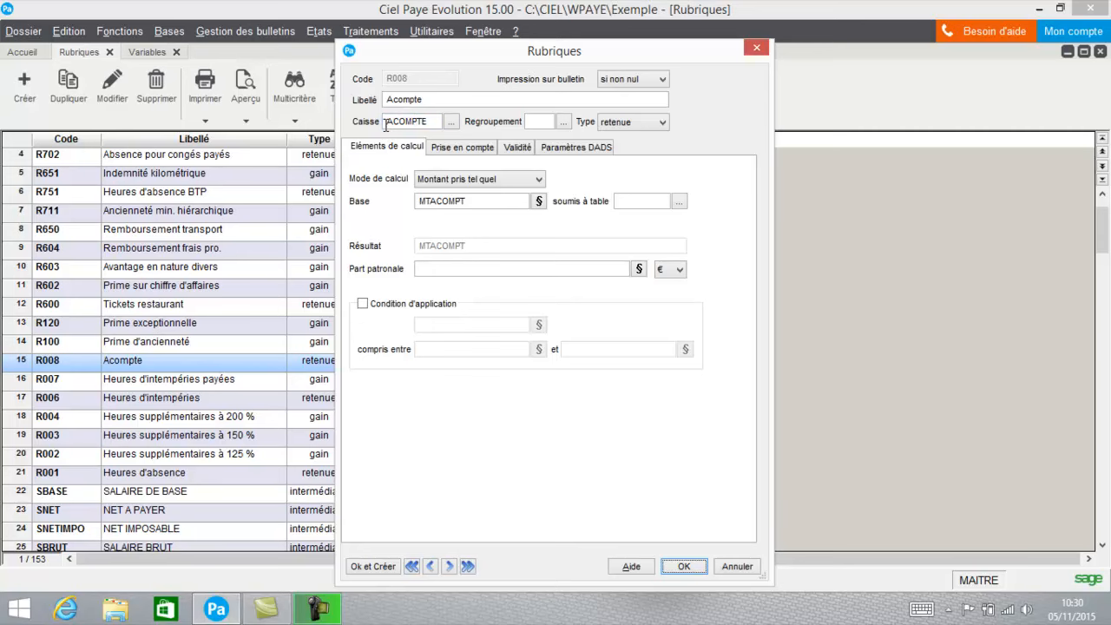
{"action": "left_click", "coordinate": [683, 566]}
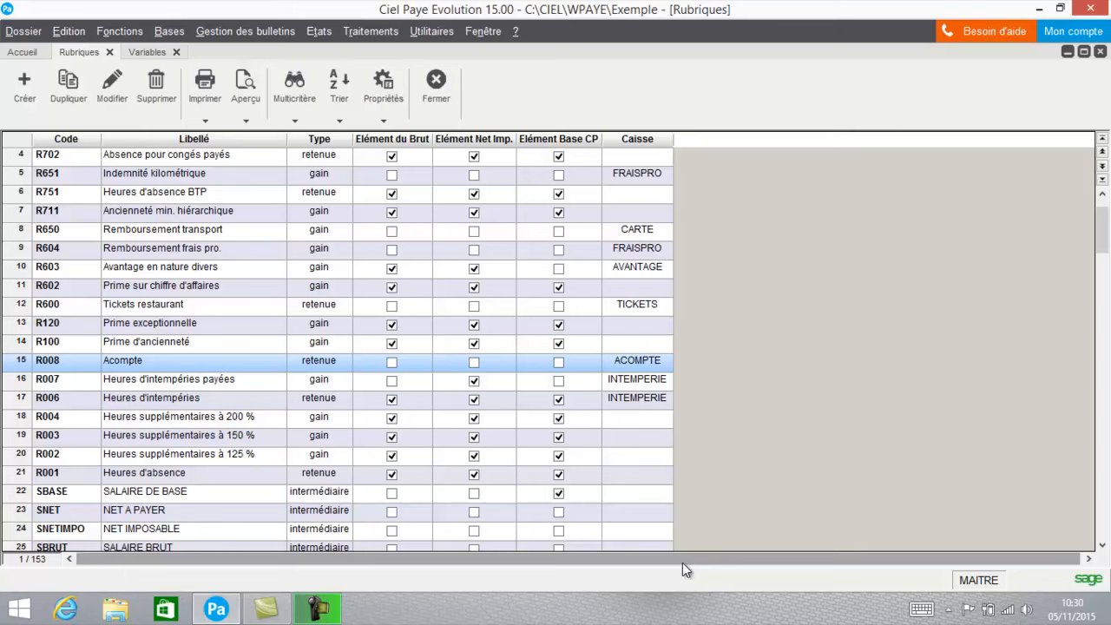
Go to the list of variables
{"action": "left_click", "coordinate": [168, 32]}
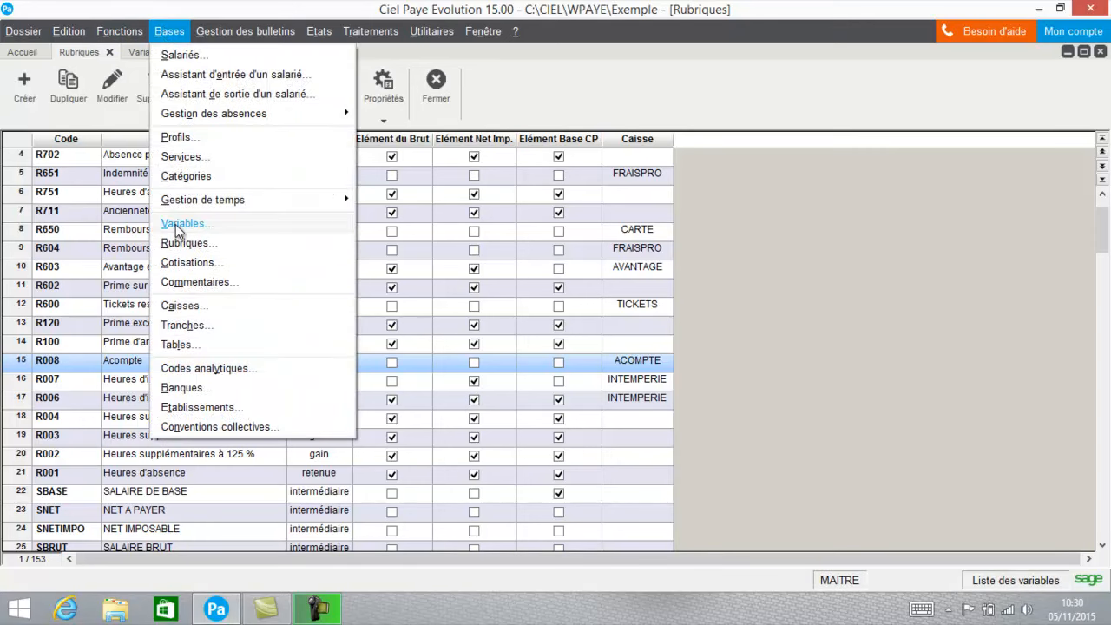